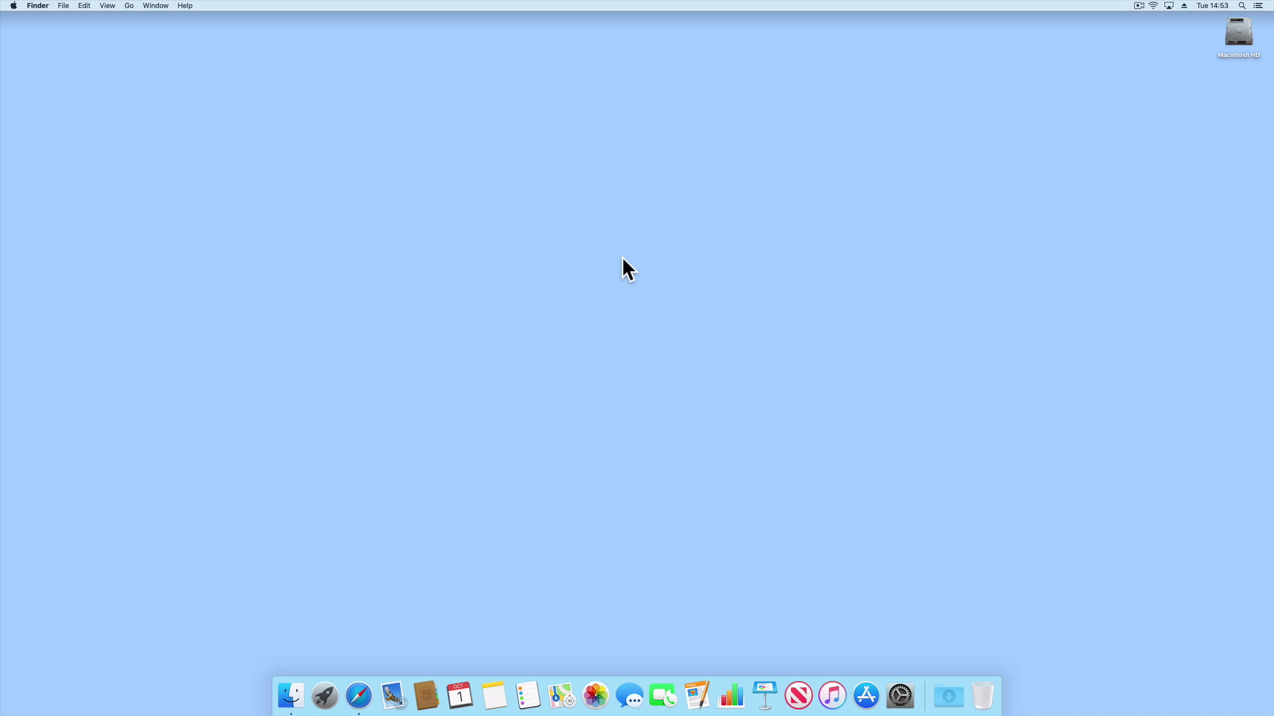
# Google 'what is my ip address' in Safari to read the public IP, then close the window
pyautogui.click(359, 696)
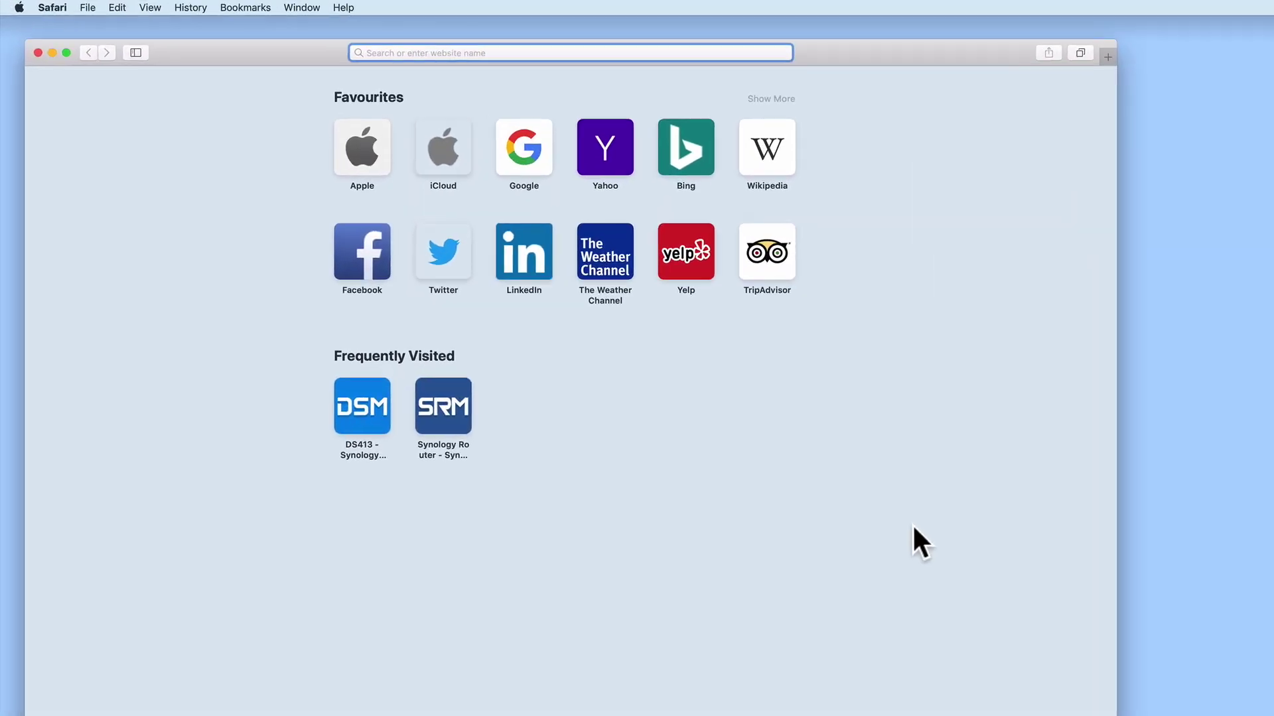
pyautogui.write('google.com')
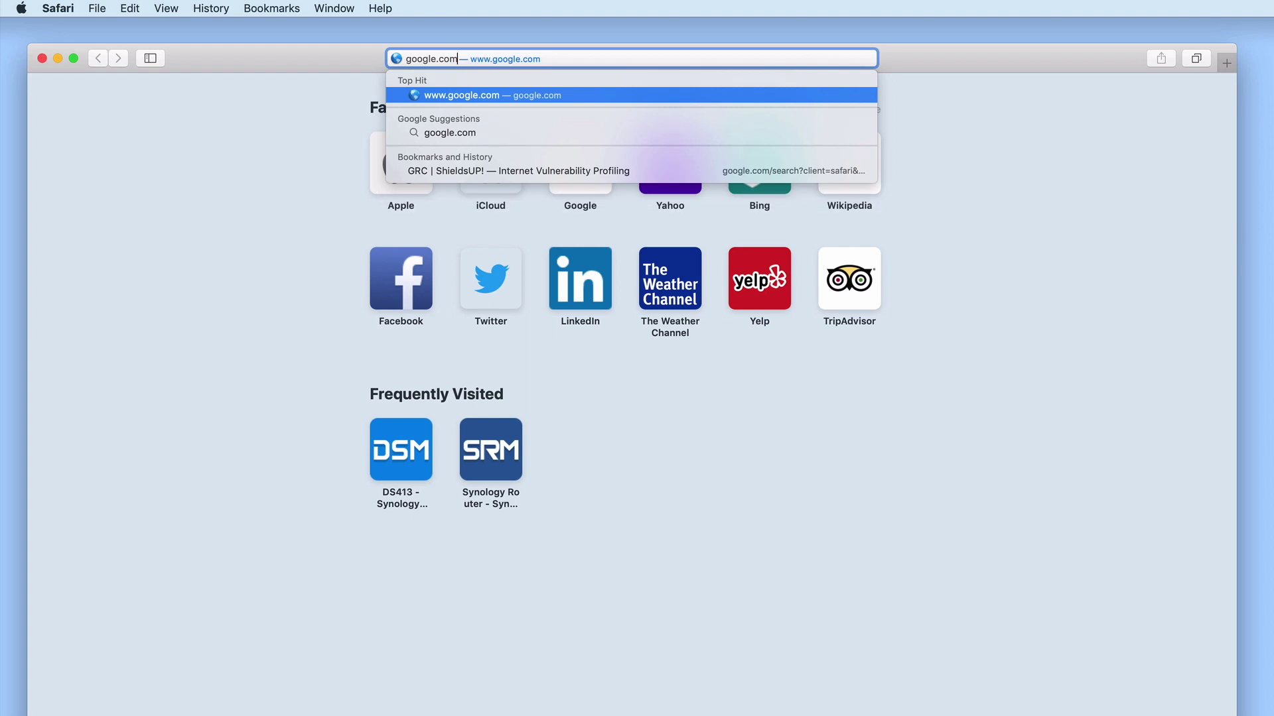
pyautogui.press('Return')
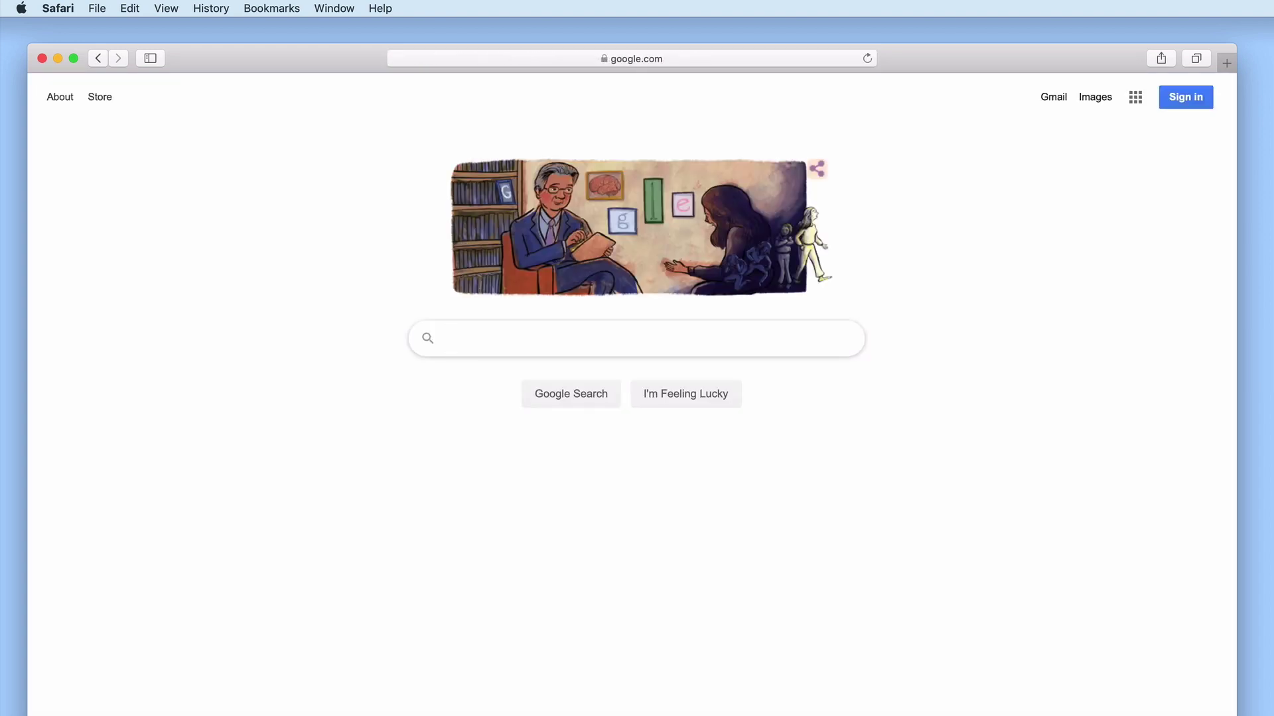
pyautogui.write('wh')
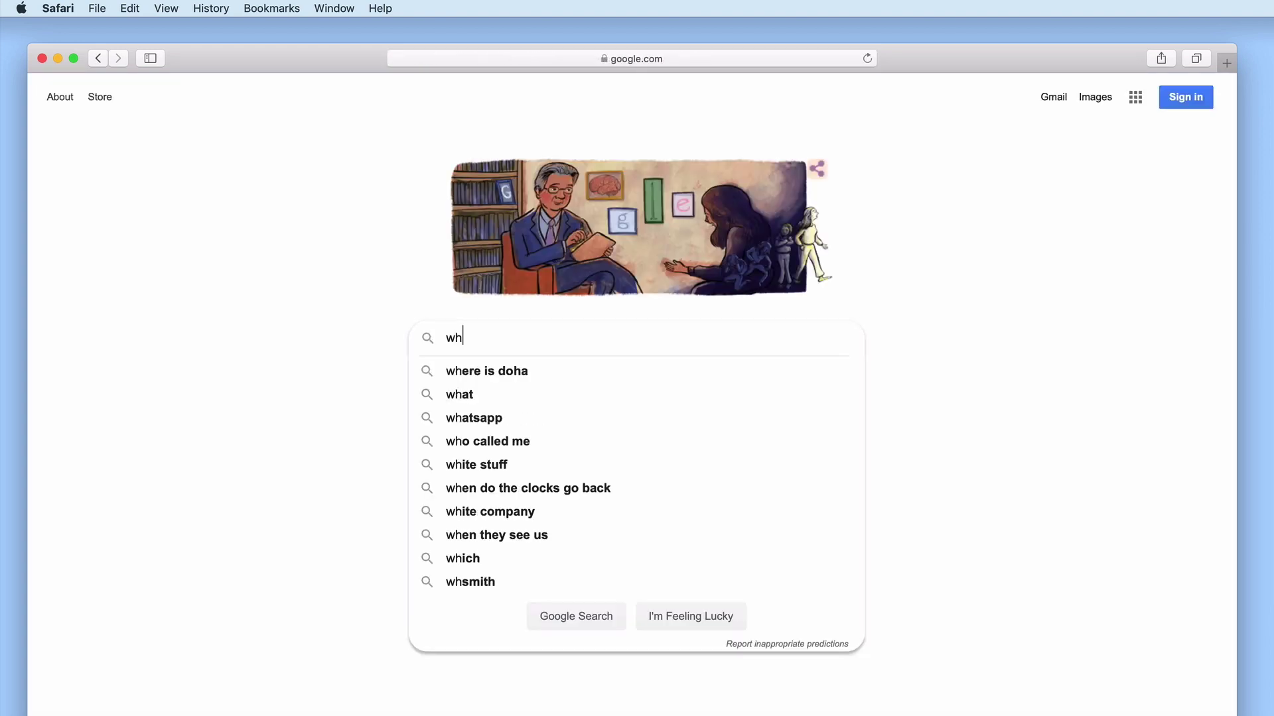
pyautogui.write('at is my ip ad')
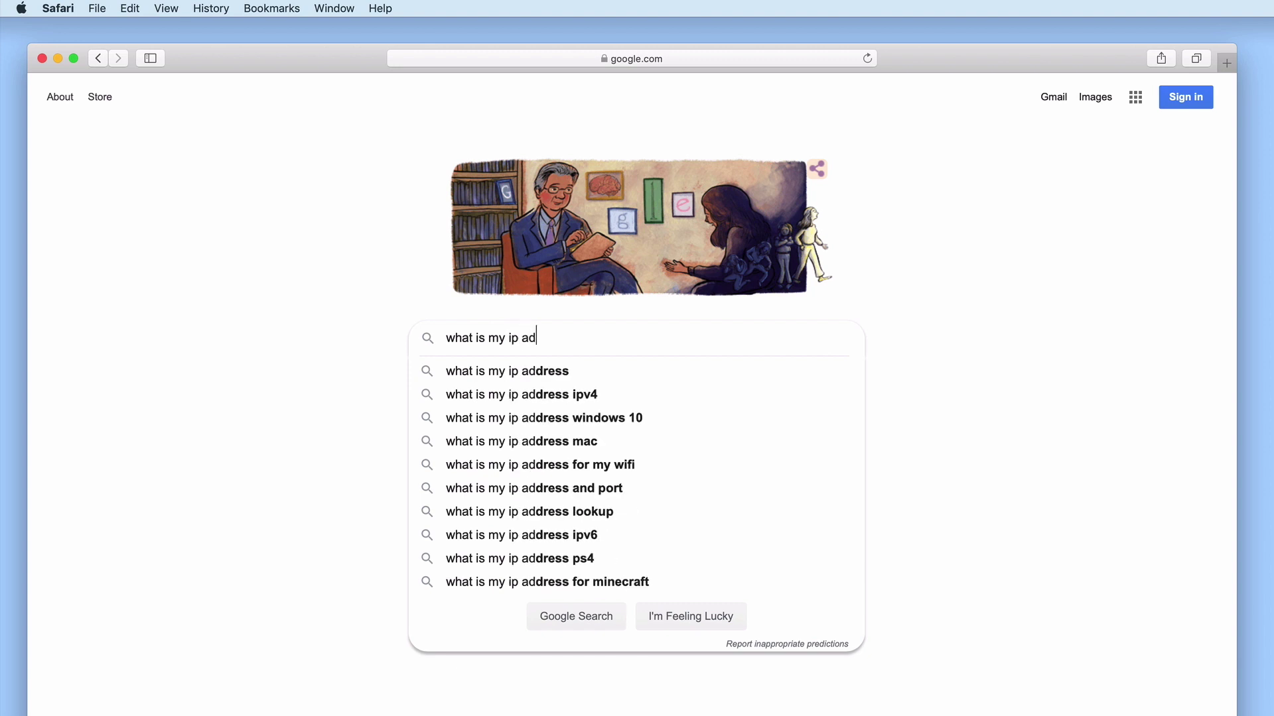
pyautogui.write('dress')
pyautogui.press('Return')
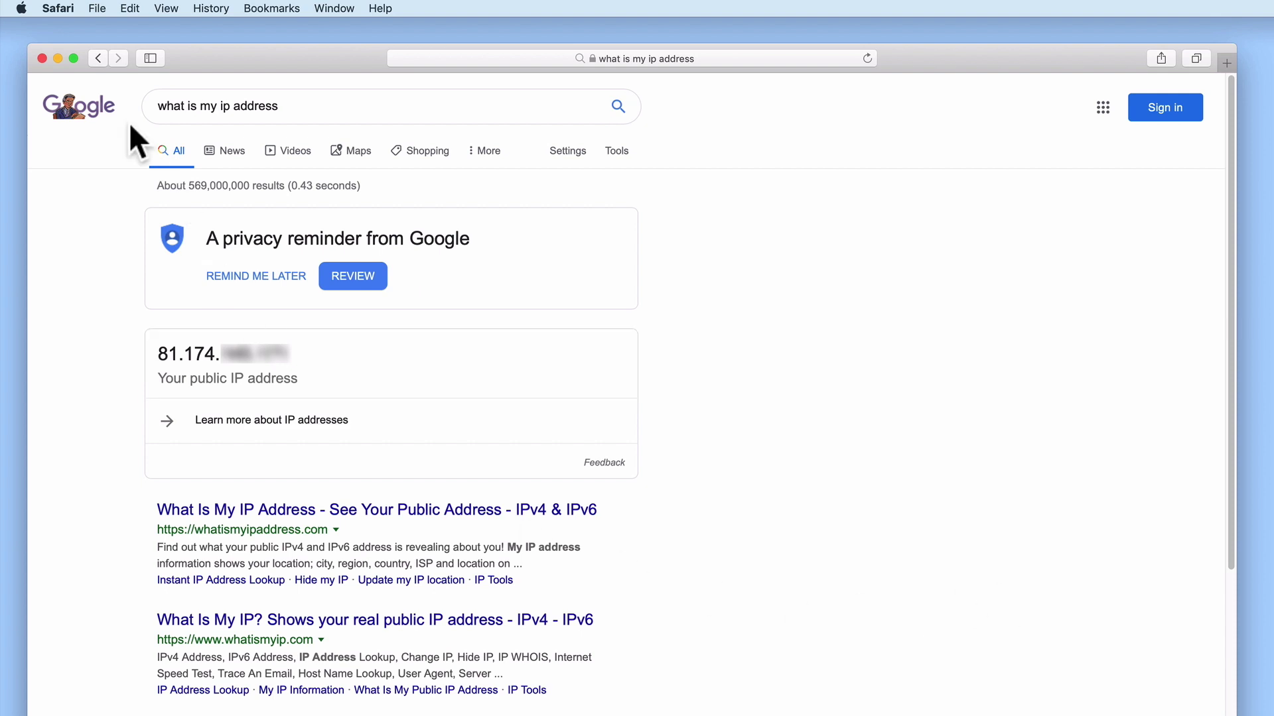
pyautogui.click(42, 58)
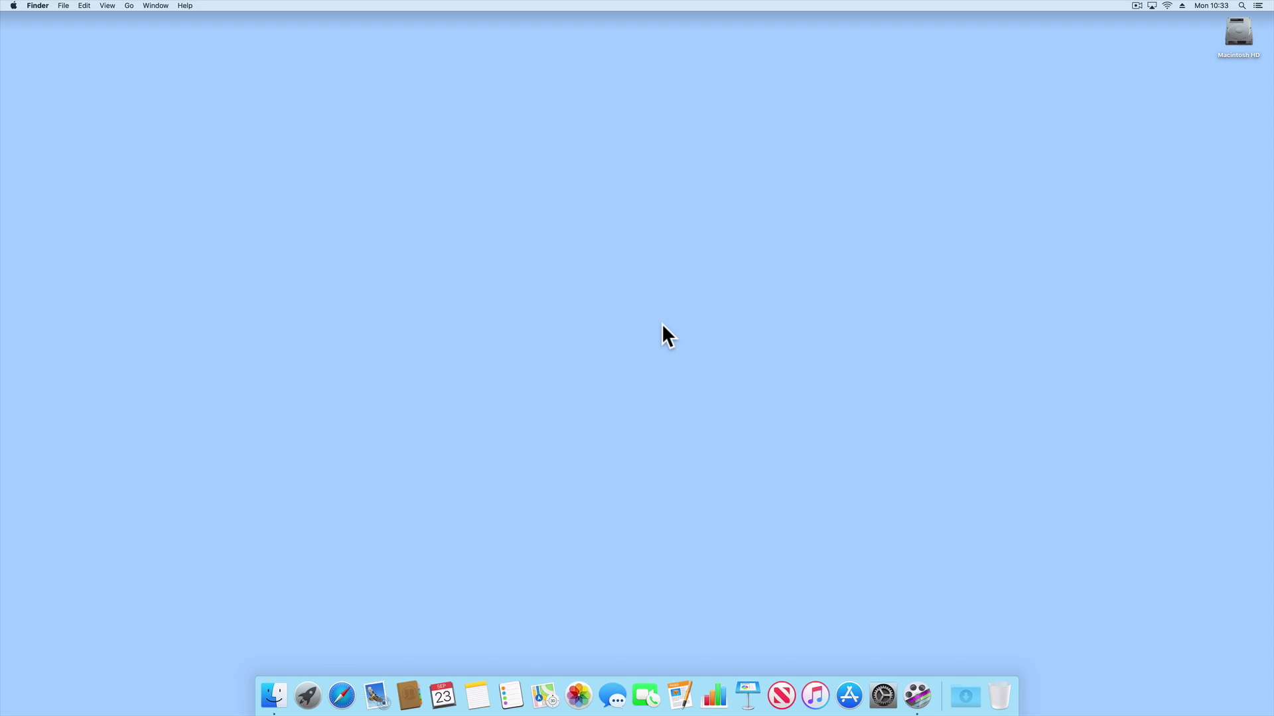
# Open find.synology.com and connect to the discovered SynologyRouter
pyautogui.click(342, 696)
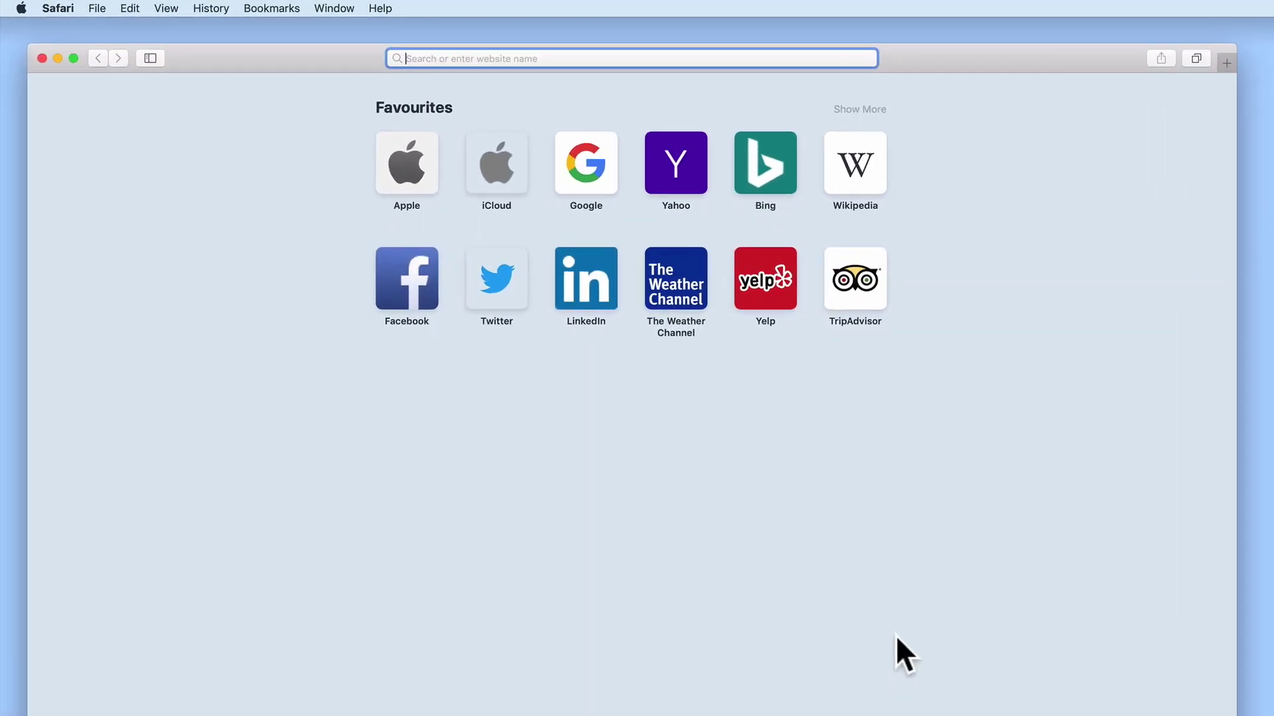
pyautogui.write('find.synology.com/')
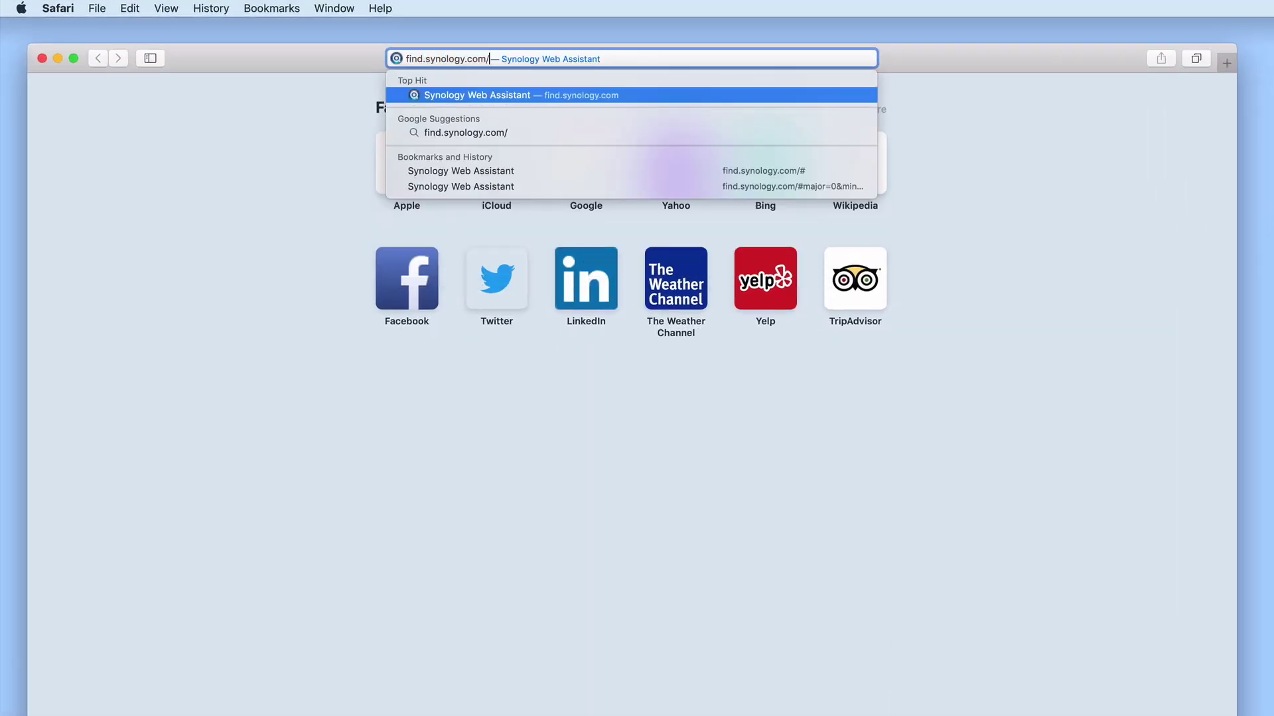
pyautogui.press('Return')
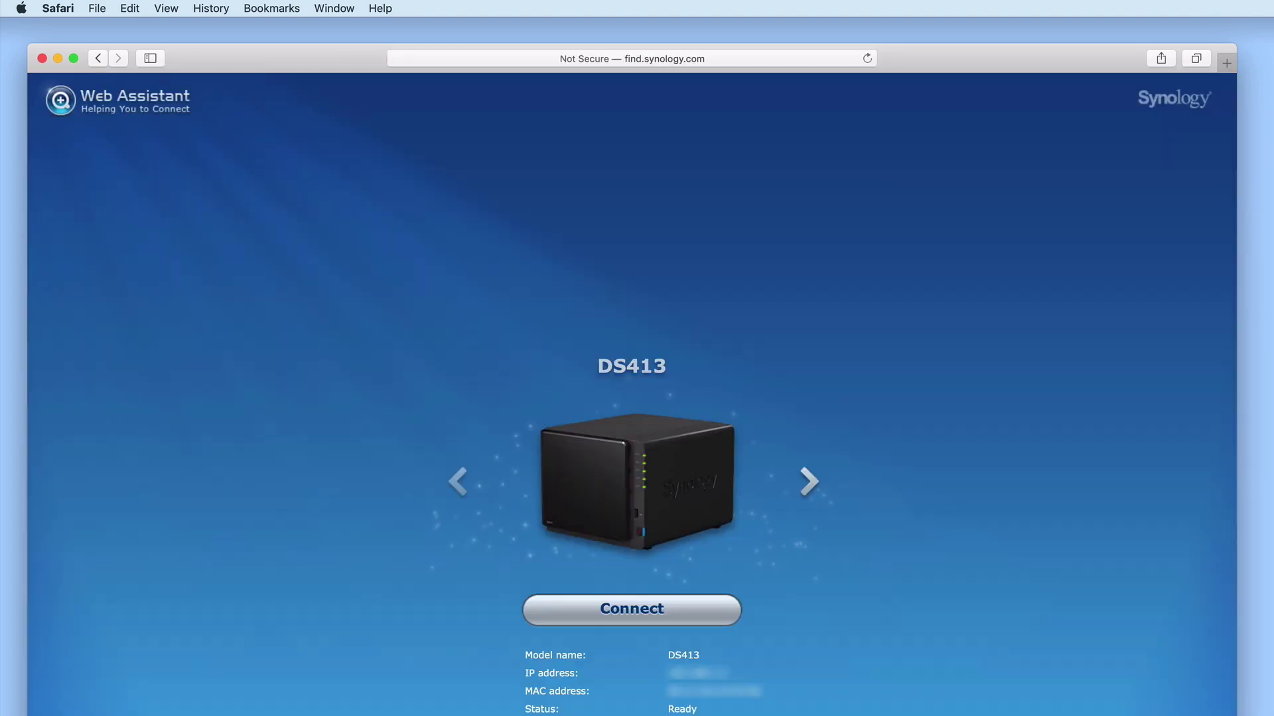
pyautogui.click(808, 487)
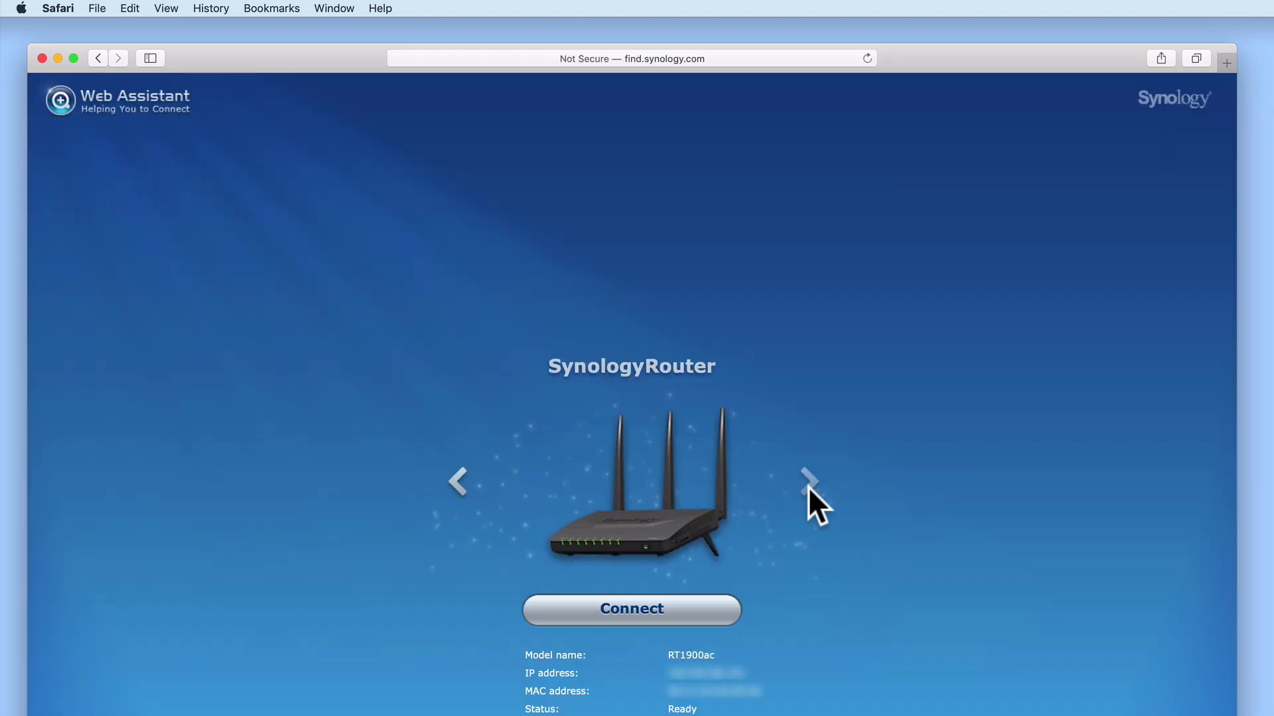
pyautogui.click(678, 614)
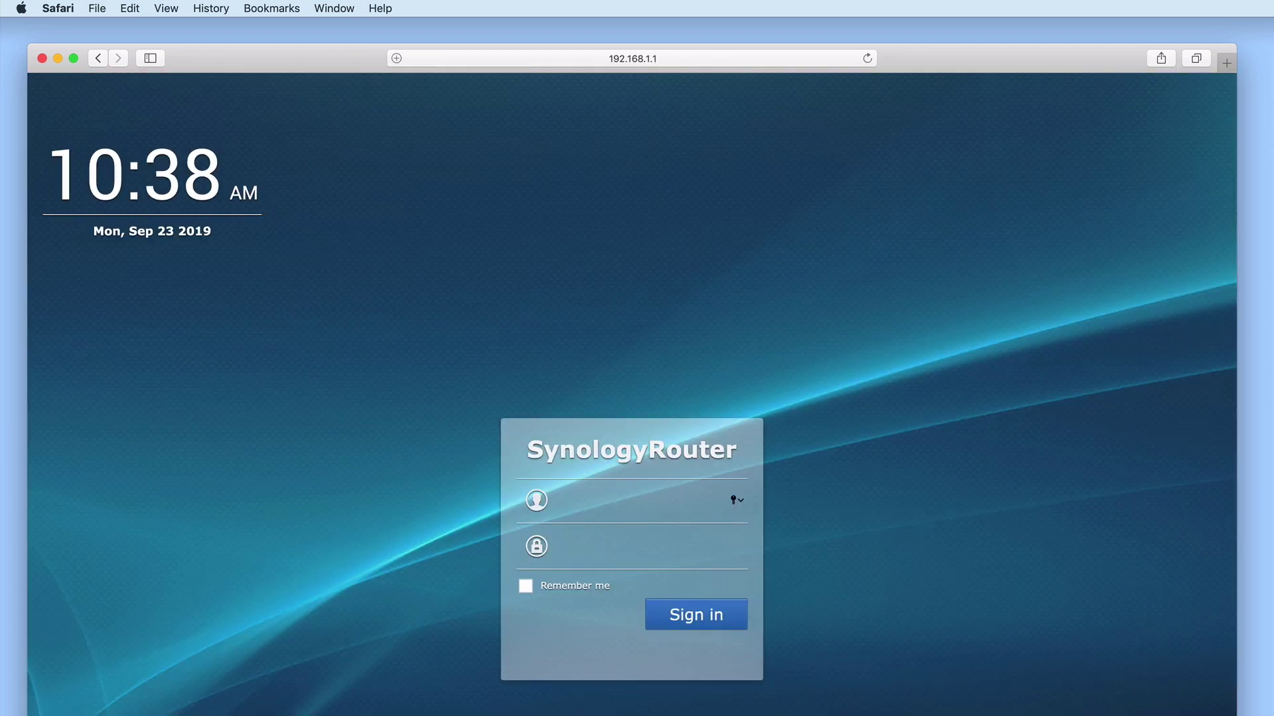
# Sign in to the router as administrator and decline saving the password
pyautogui.write('administrator')
pyautogui.press('Tab')
pyautogui.write('********')
pyautogui.press('Return')
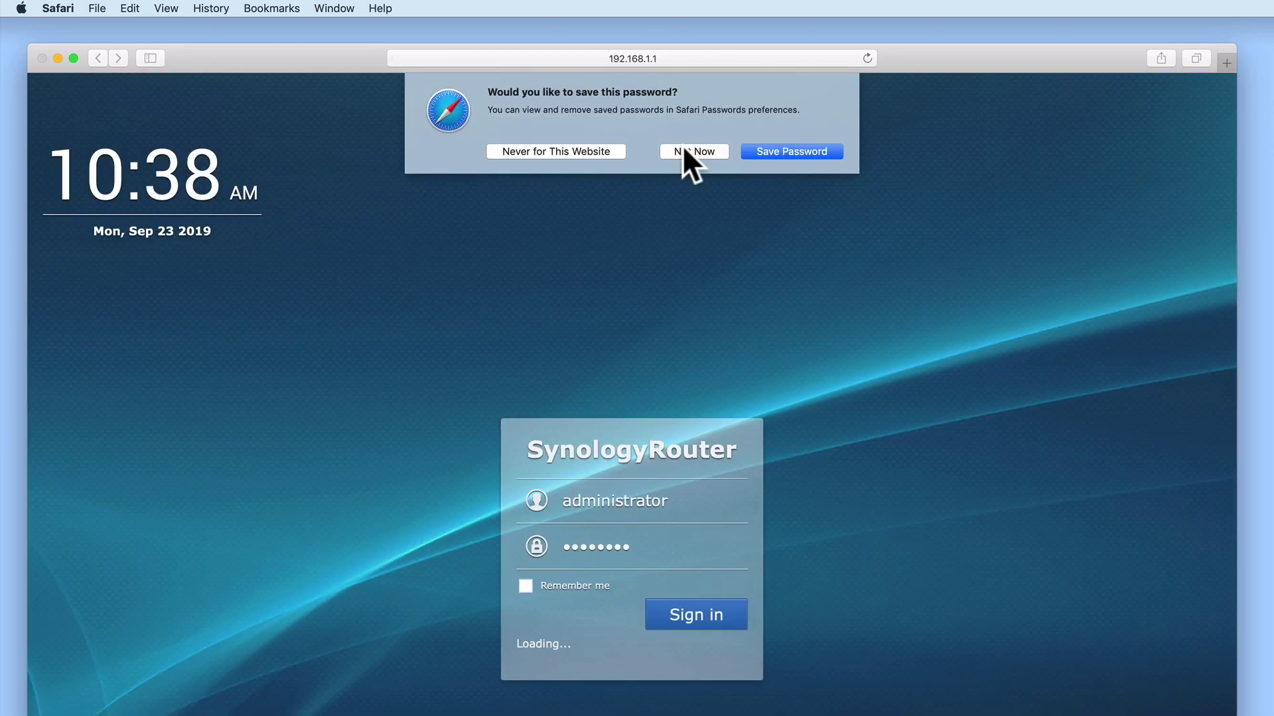
pyautogui.click(686, 155)
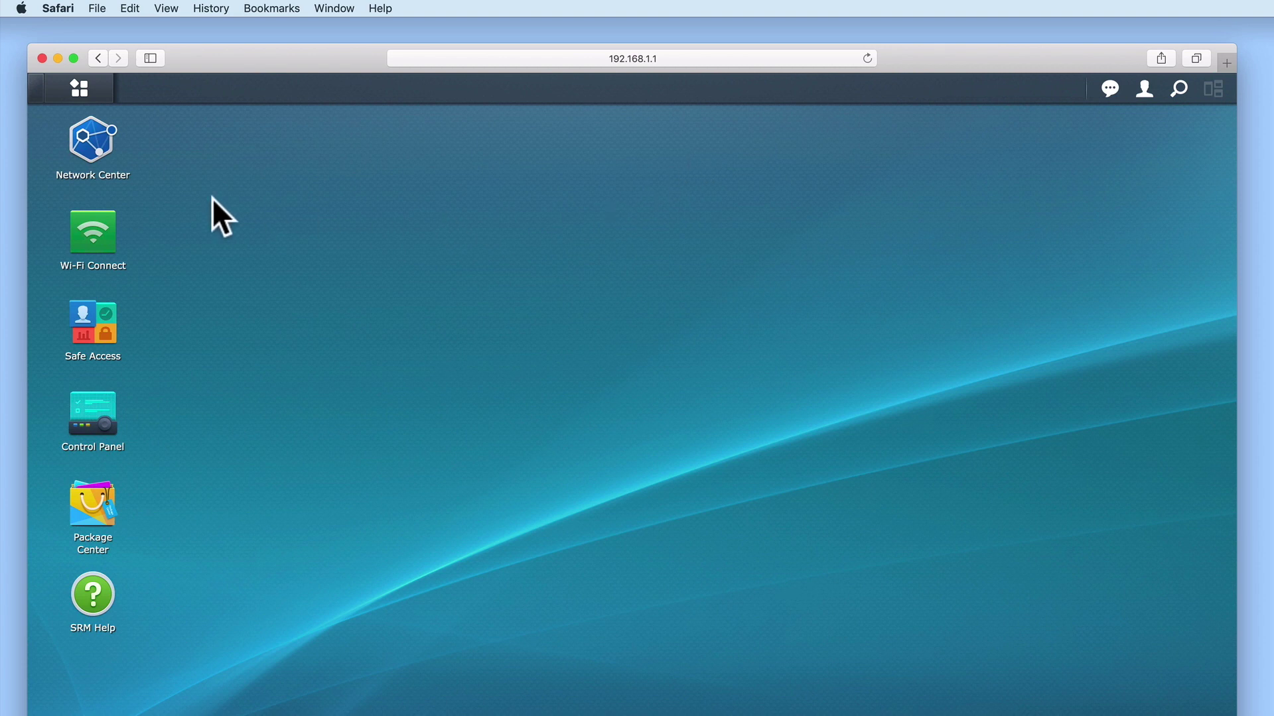
pyautogui.click(100, 150)
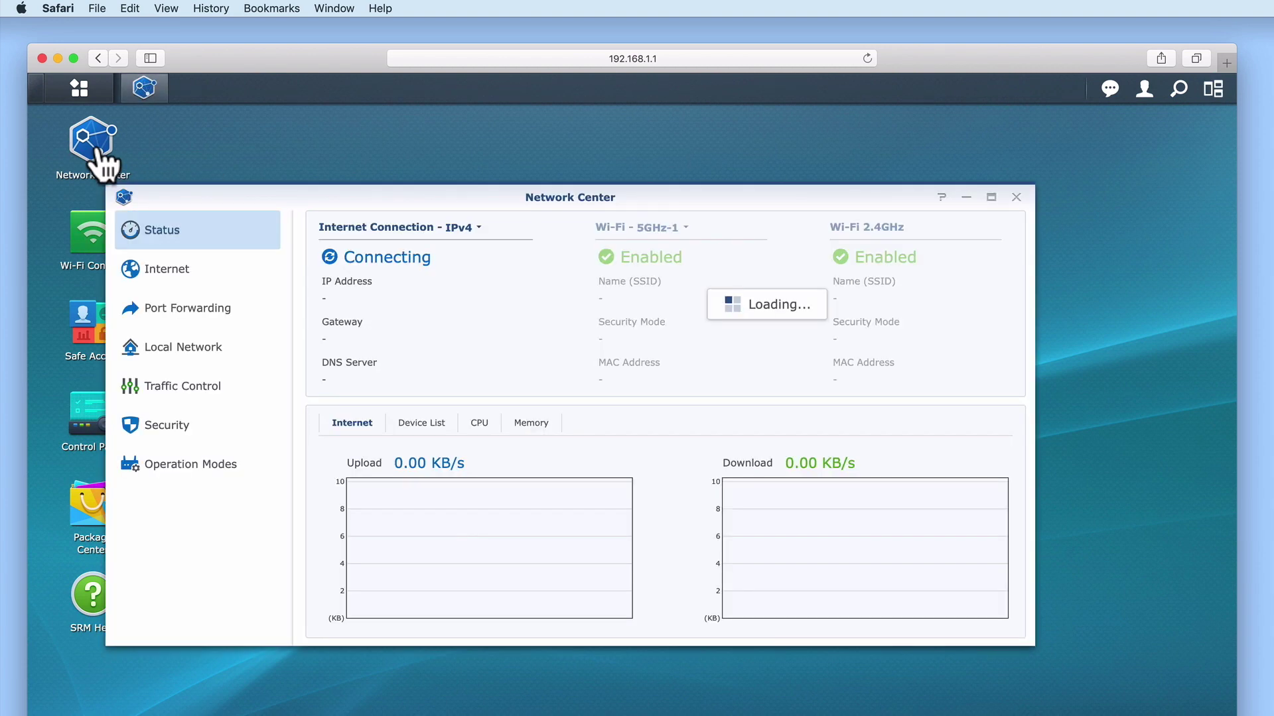
pyautogui.click(216, 345)
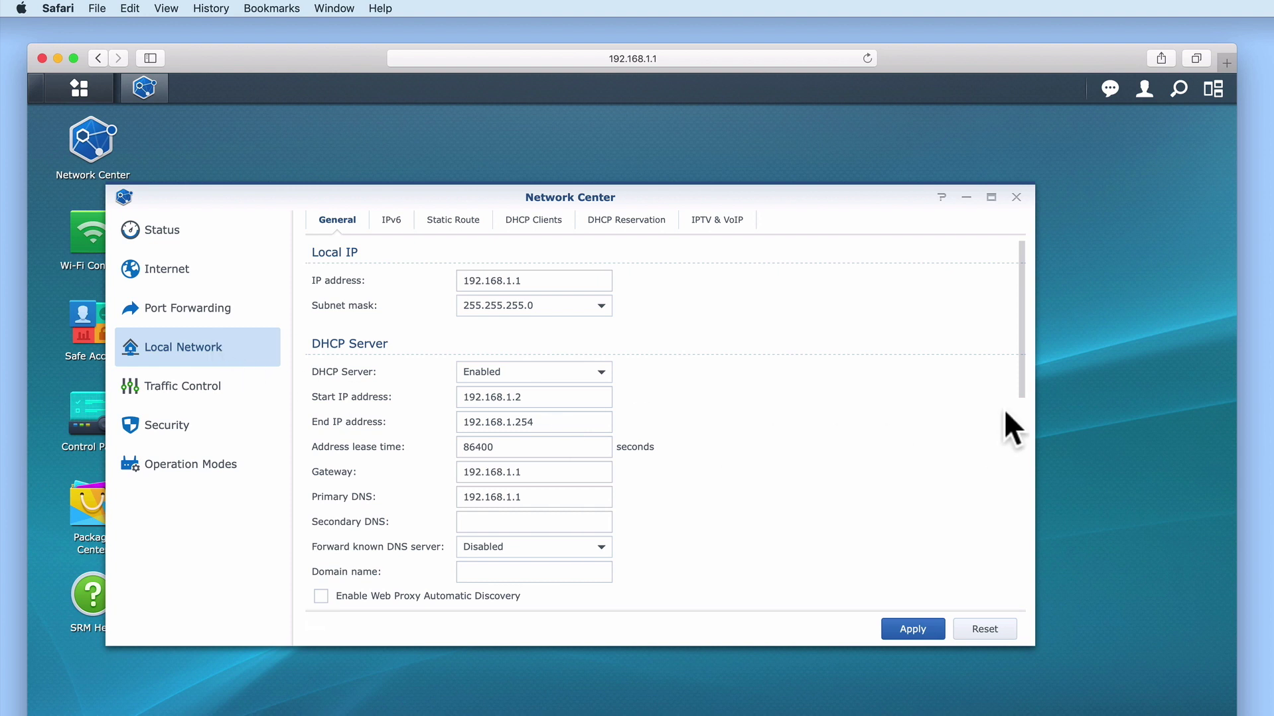
pyautogui.moveTo(1020, 388); pyautogui.dragTo(1021, 439)
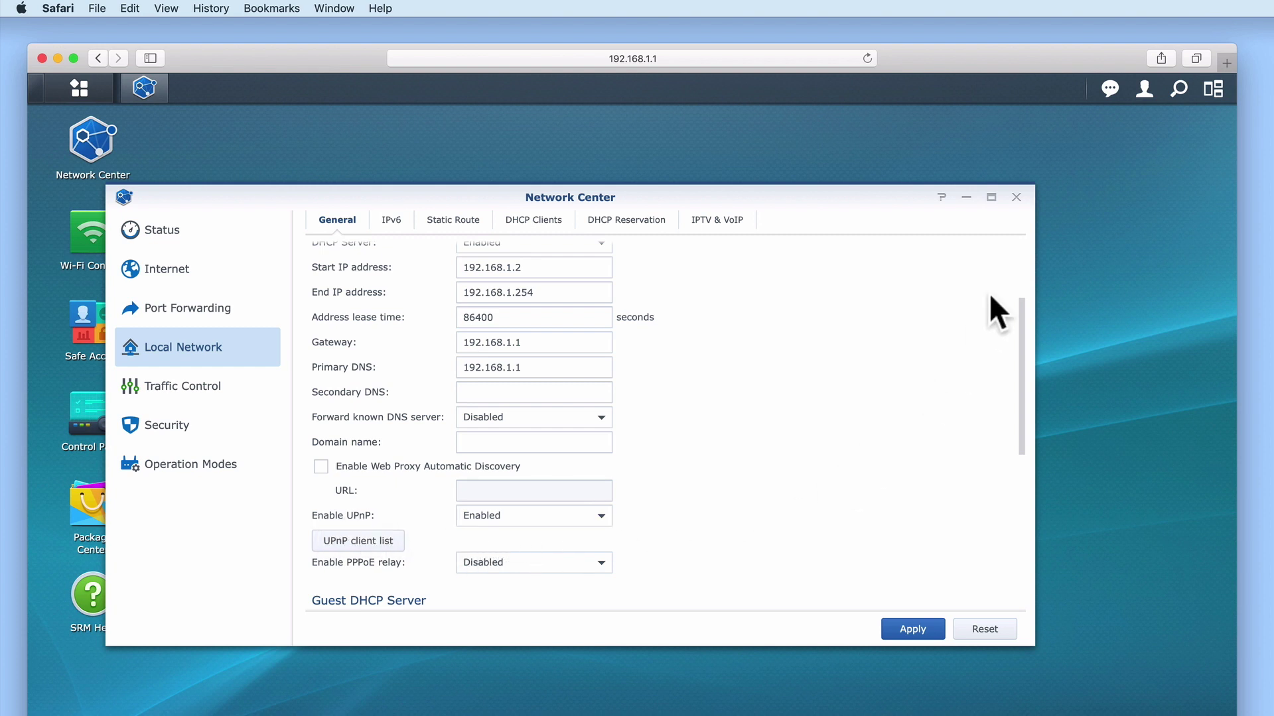
pyautogui.click(1016, 197)
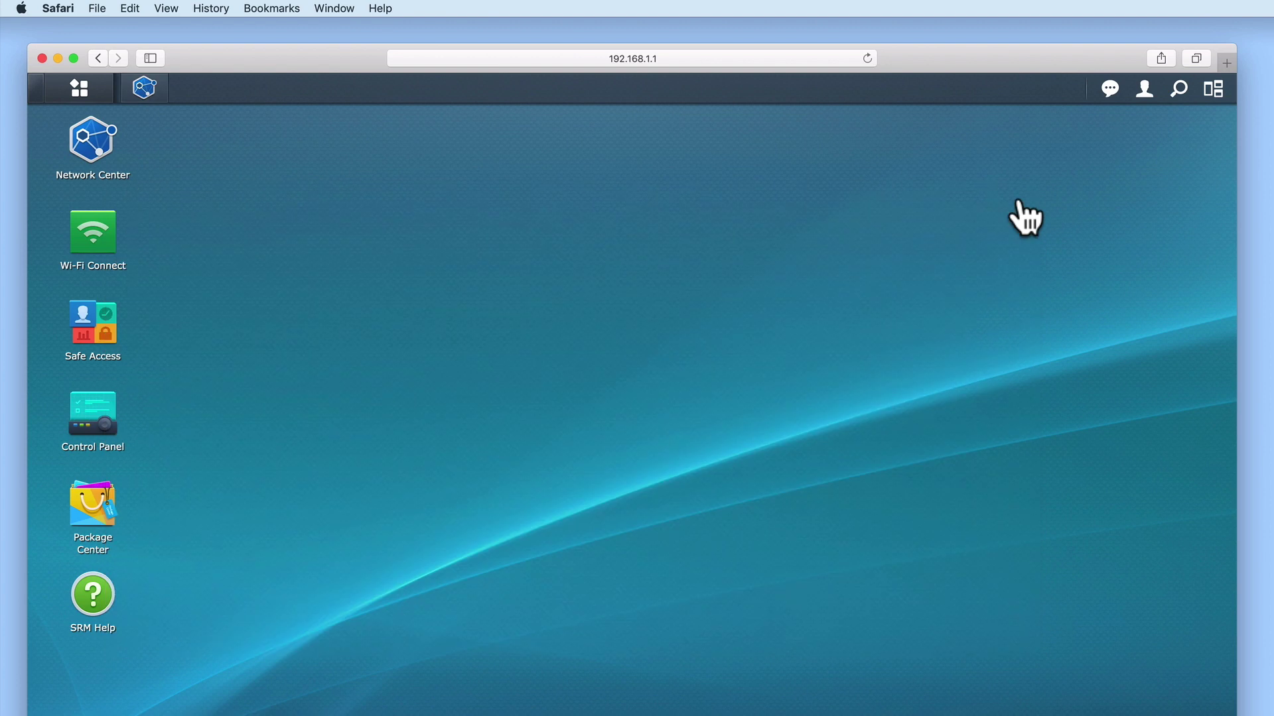
pyautogui.click(1143, 99)
# Log out of the router and load the NAS address 192.168.1.2
pyautogui.click(1158, 238)
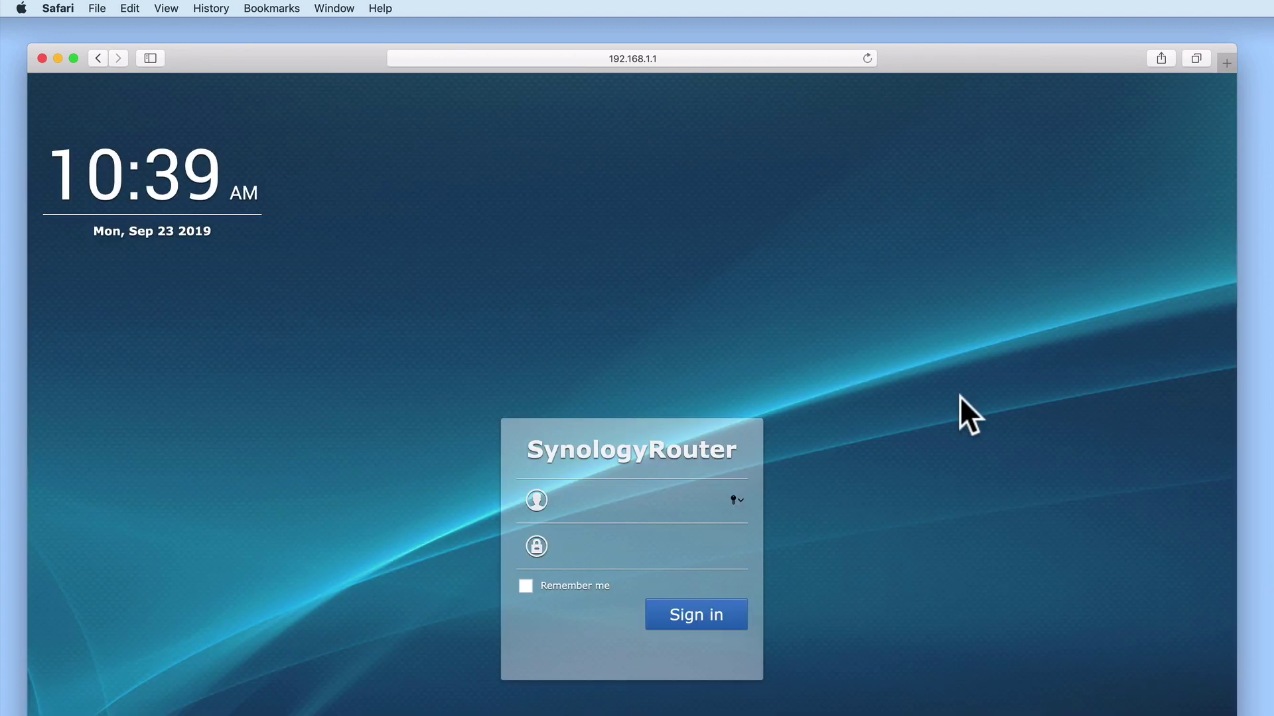
pyautogui.click(705, 58)
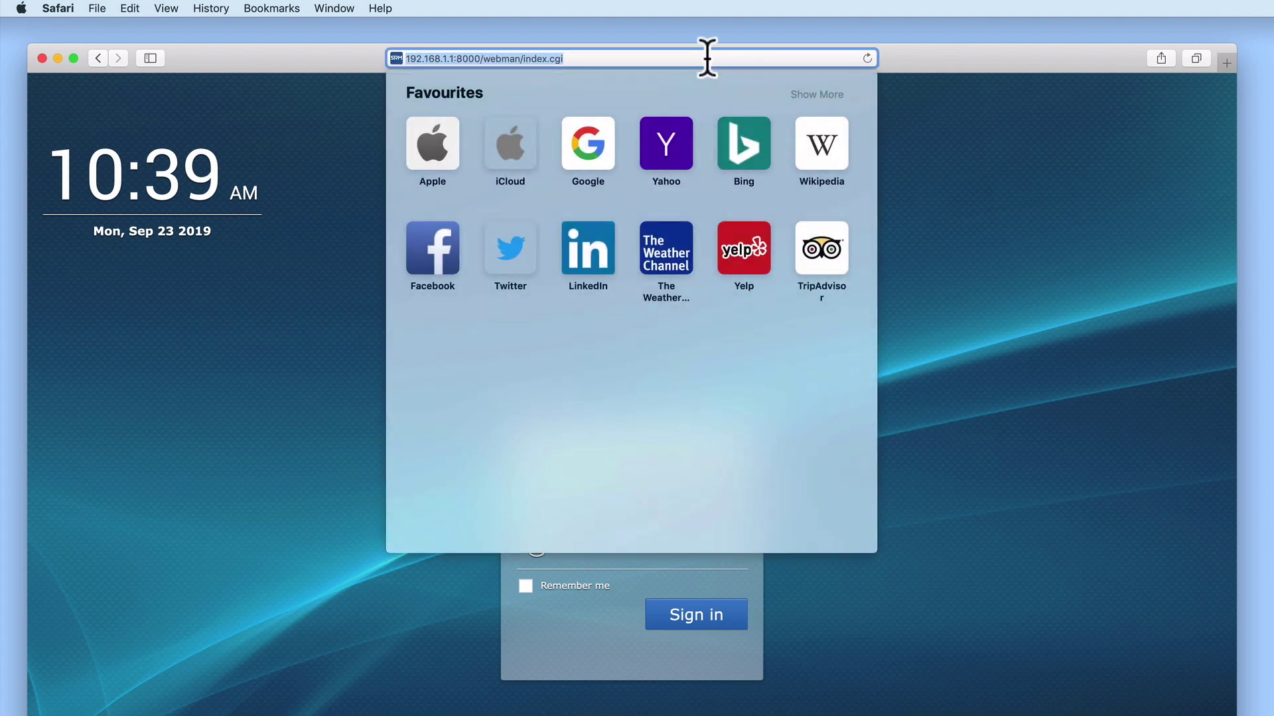
pyautogui.press('Right')
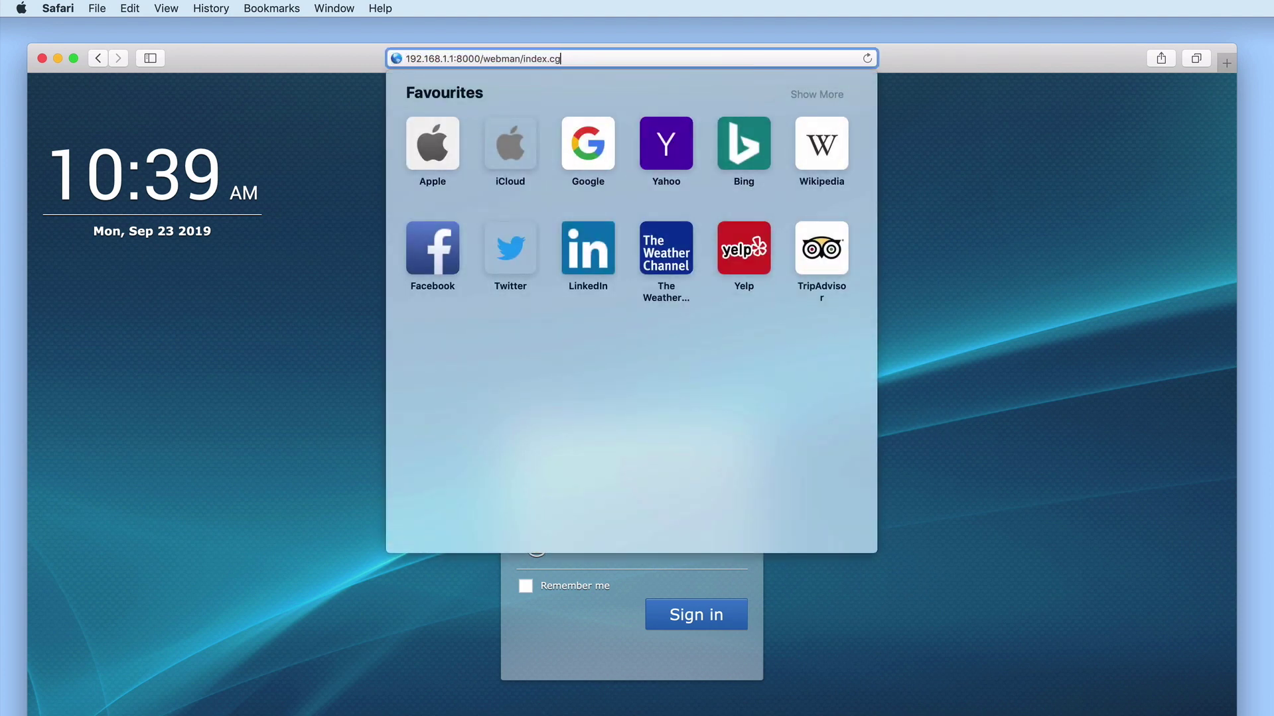
pyautogui.press('BackSpace')
pyautogui.press('BackSpace')
pyautogui.press('BackSpace')
pyautogui.press('BackSpace')
pyautogui.press('BackSpace')
pyautogui.press('BackSpace')
pyautogui.press('BackSpace')
pyautogui.press('BackSpace')
pyautogui.press('BackSpace')
pyautogui.press('BackSpace')
pyautogui.press('BackSpace')
pyautogui.press('BackSpace')
pyautogui.press('BackSpace')
pyautogui.press('BackSpace')
pyautogui.press('BackSpace')
pyautogui.press('BackSpace')
pyautogui.press('BackSpace')
pyautogui.press('BackSpace')
pyautogui.press('BackSpace')
pyautogui.press('BackSpace')
pyautogui.press('BackSpace')
pyautogui.press('BackSpace')
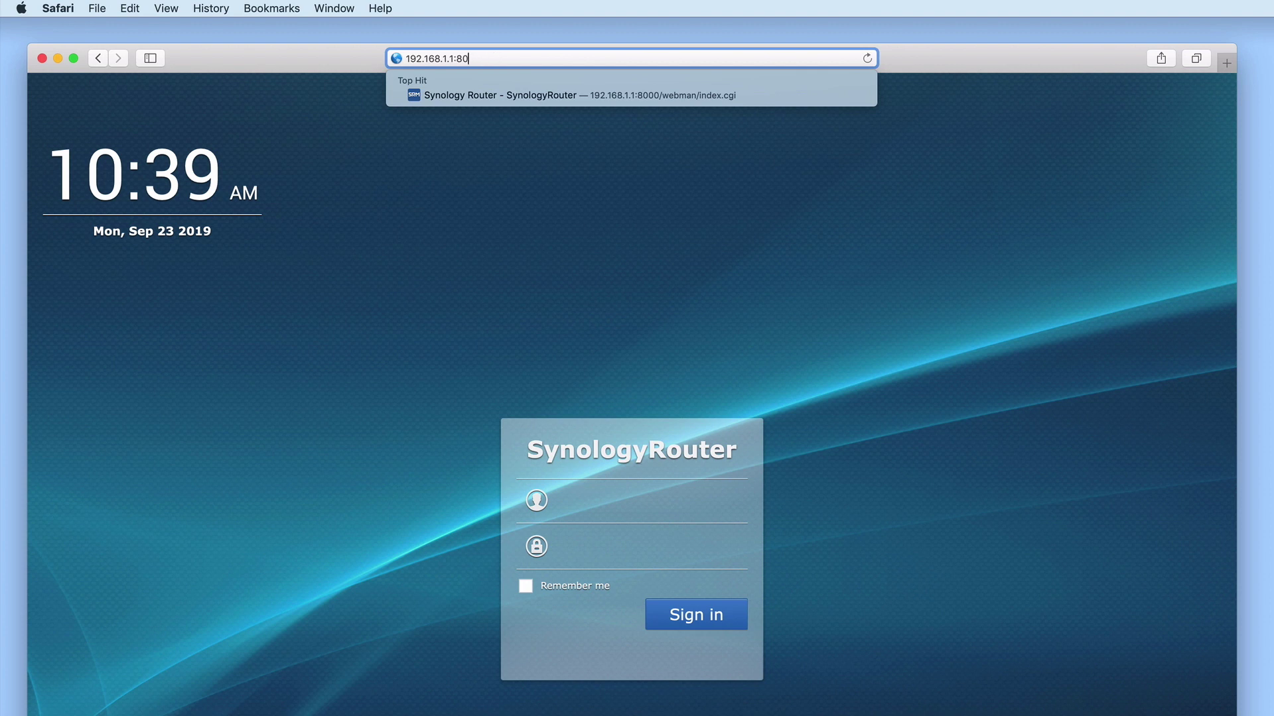
pyautogui.press('BackSpace')
pyautogui.write('2')
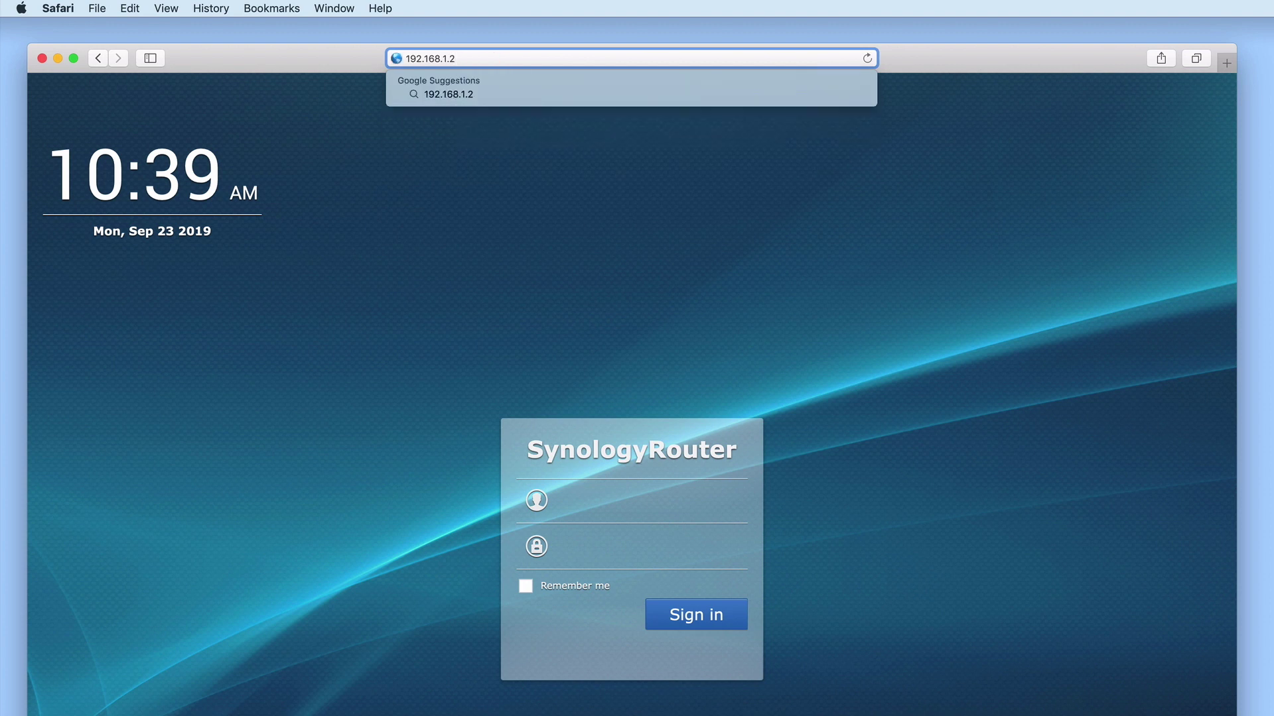
pyautogui.press('Return')
# Sign in to DSM on the DS413 as administrator
pyautogui.write('administrator')
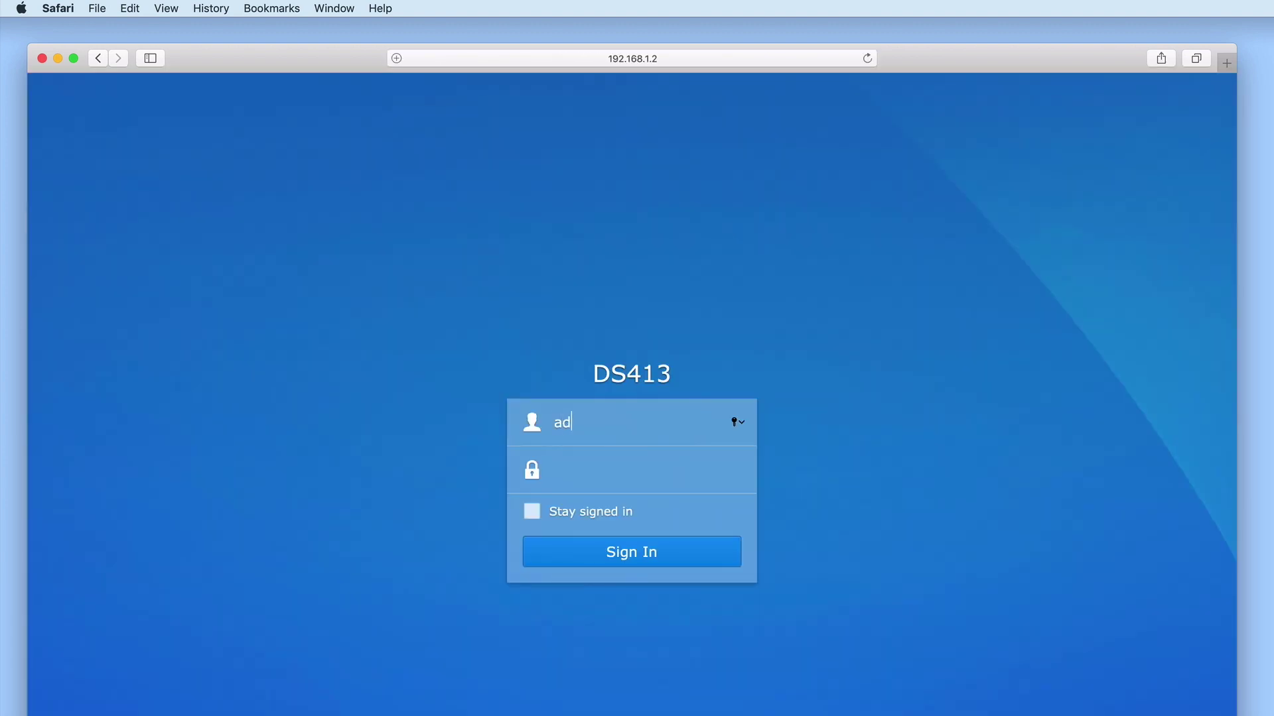
pyautogui.press('Tab')
pyautogui.write('********')
pyautogui.press('Return')
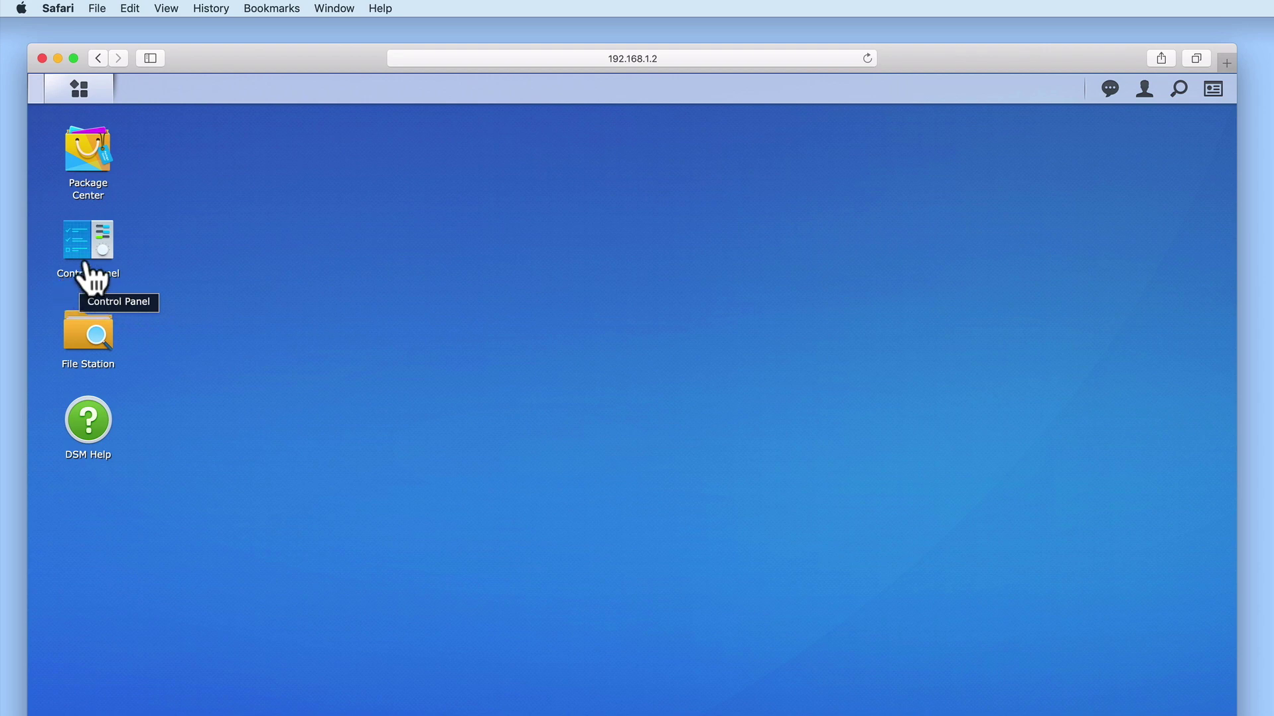
# Open Control Panel's External Access settings on the Advanced tab, past Router Configuration
pyautogui.click(89, 255)
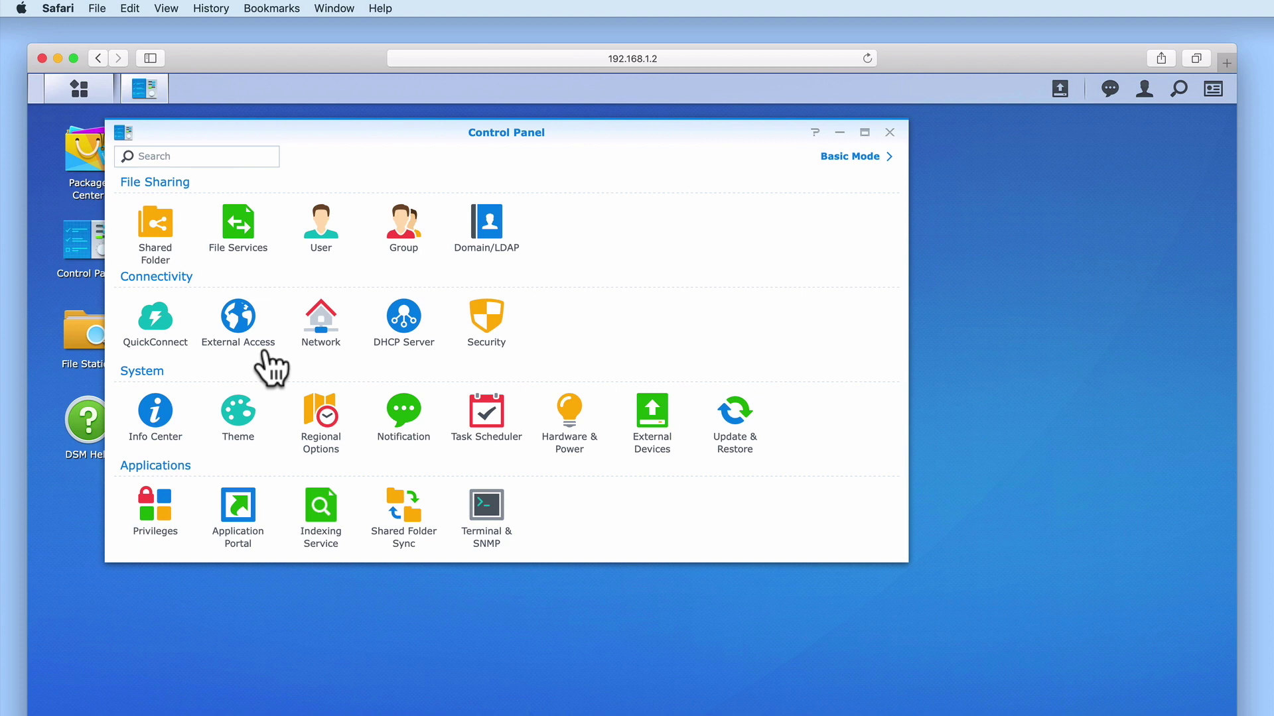
pyautogui.click(237, 316)
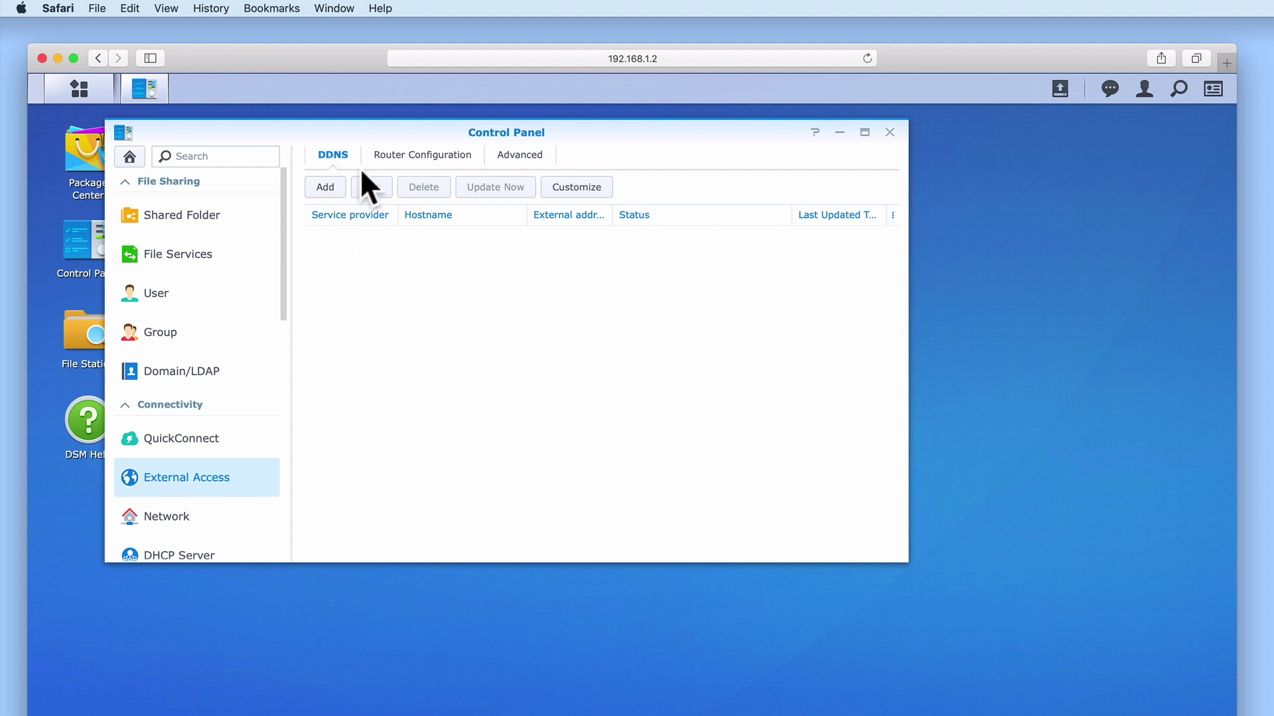
pyautogui.click(451, 161)
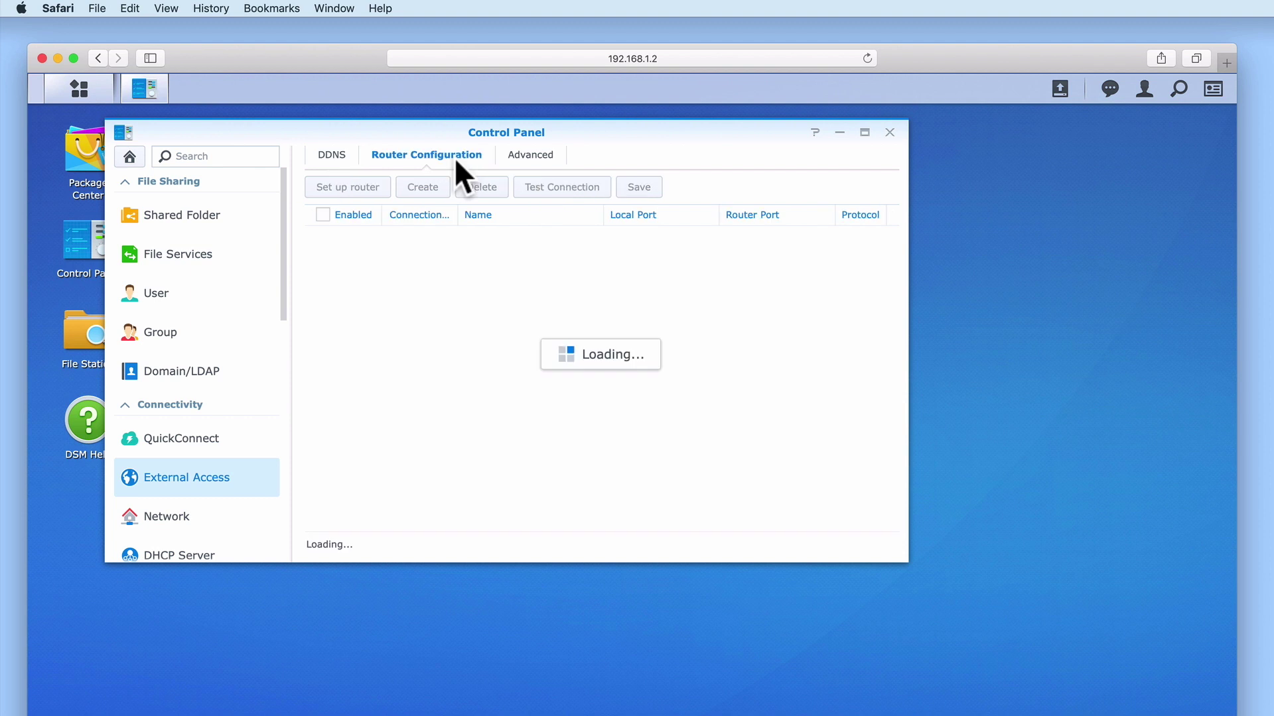
pyautogui.click(529, 163)
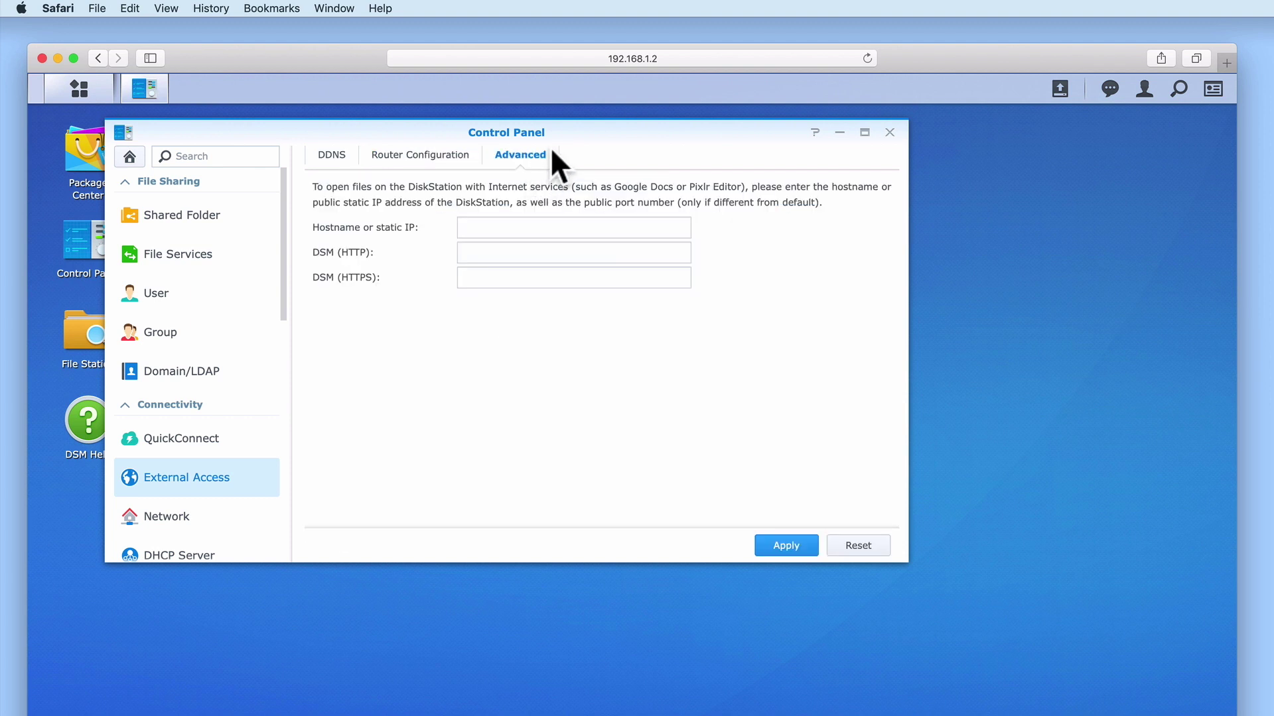
# Run the Set up router wizard through the compatibility test and apply the detected UPnP router
pyautogui.click(423, 159)
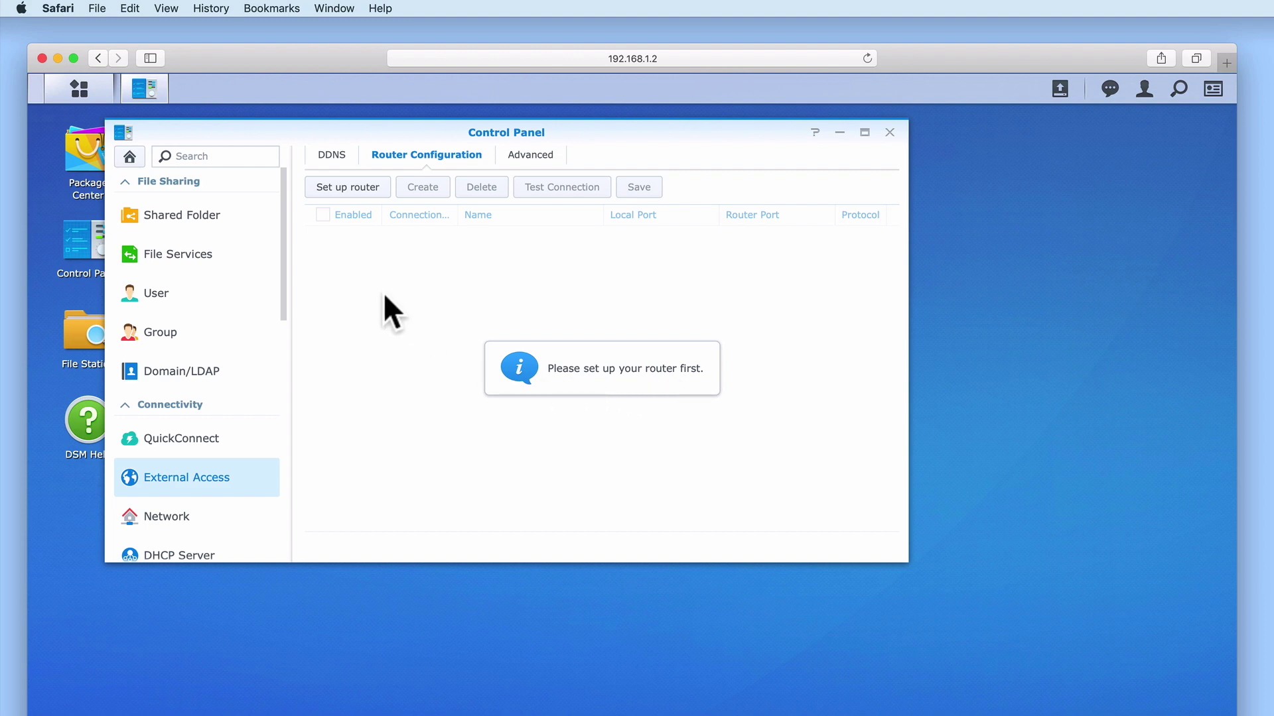
pyautogui.click(359, 194)
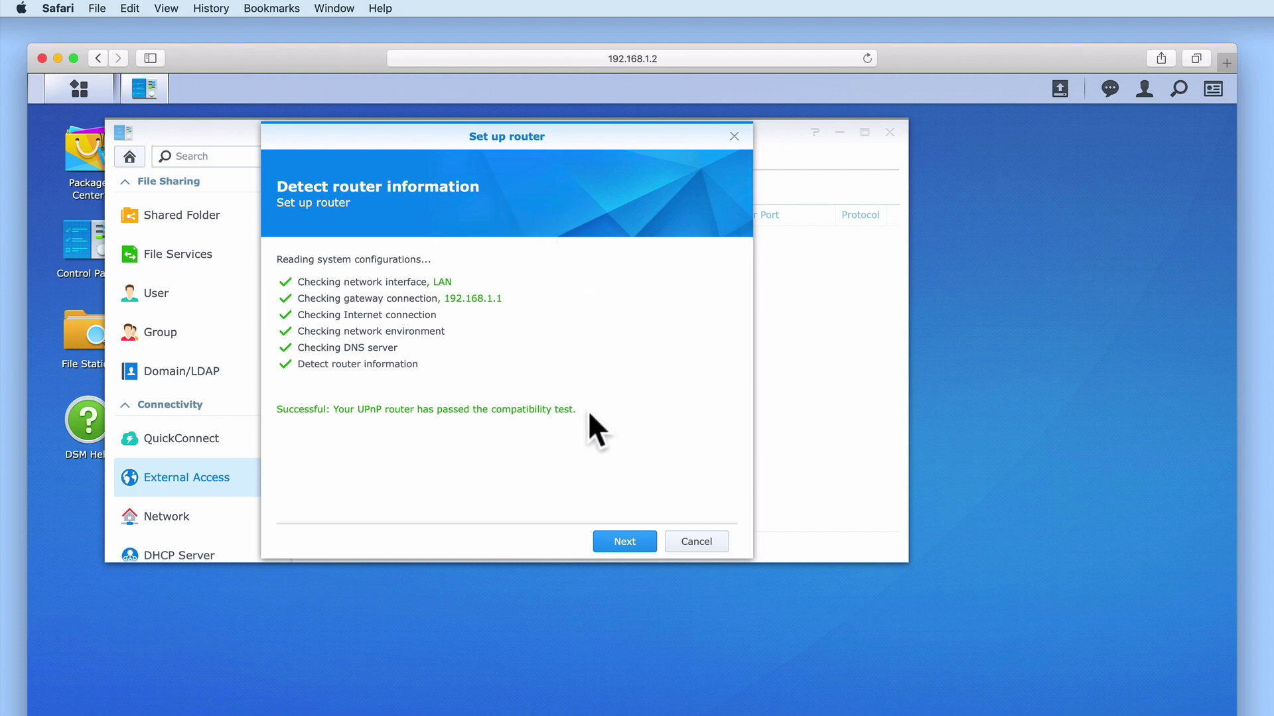
pyautogui.click(626, 542)
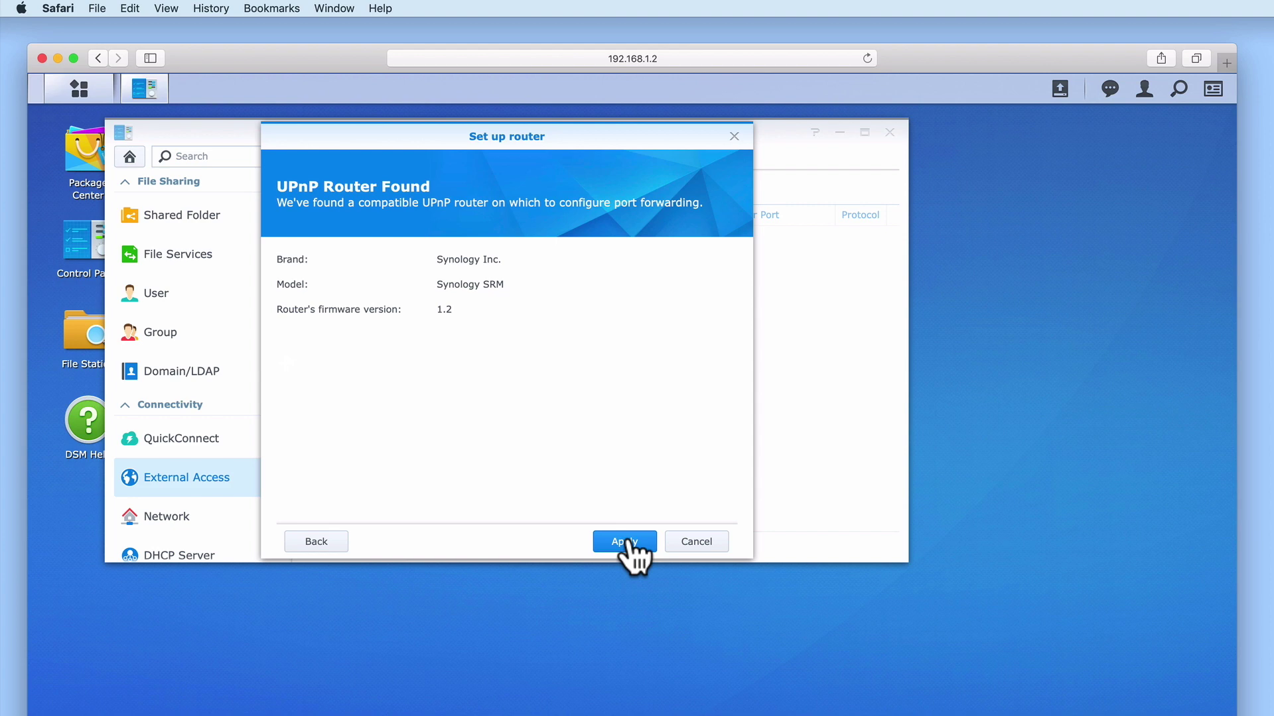
pyautogui.click(626, 542)
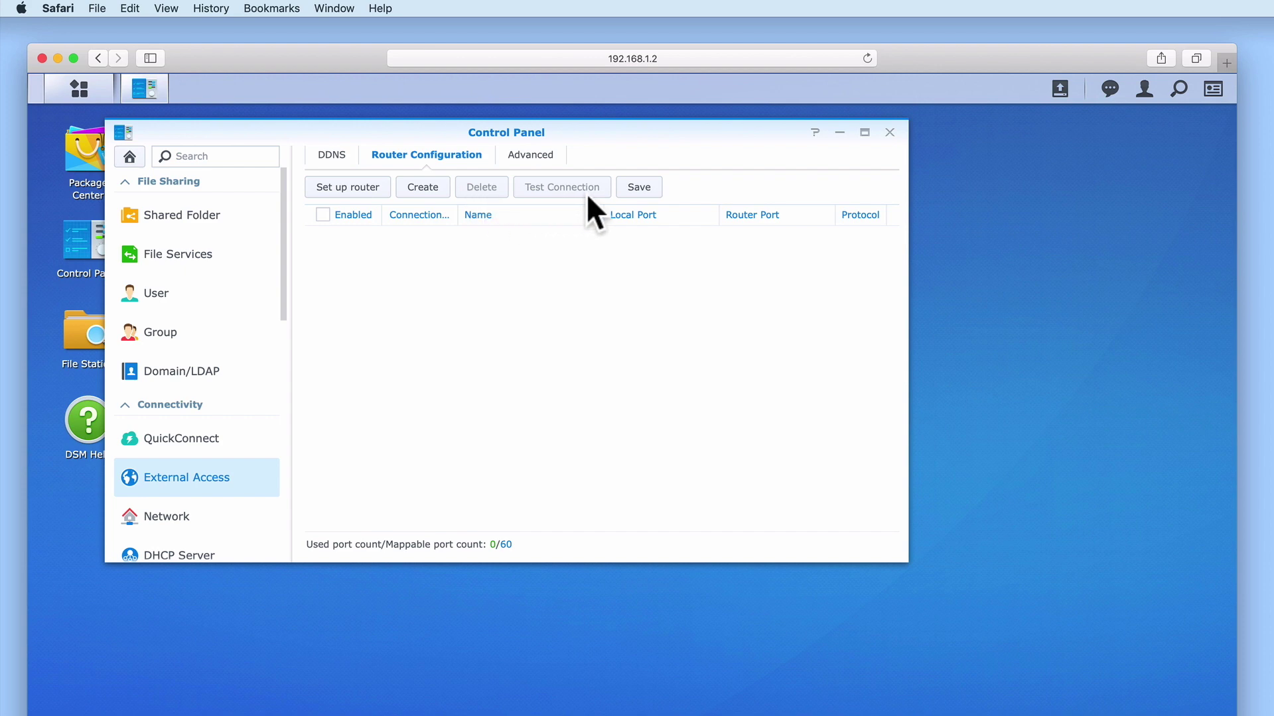
# Save the router configuration, overwriting its existing rules, and start creating a new forwarding rule
pyautogui.click(641, 196)
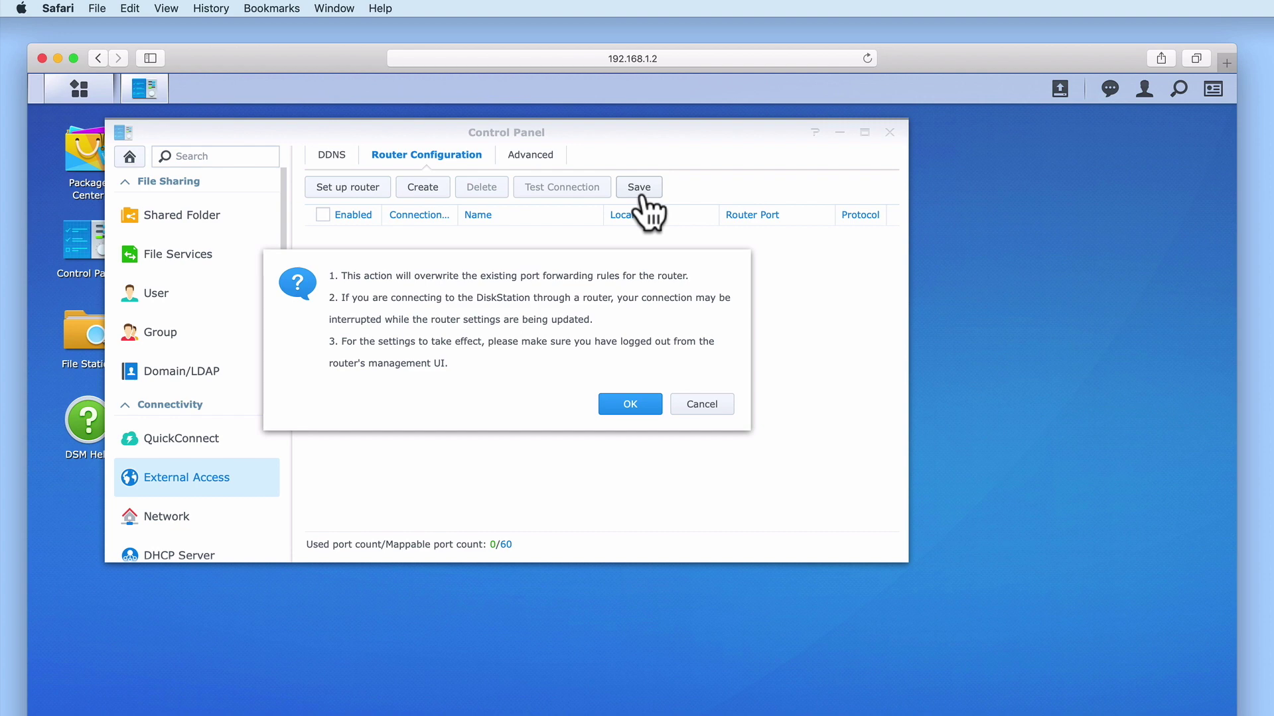
pyautogui.click(630, 406)
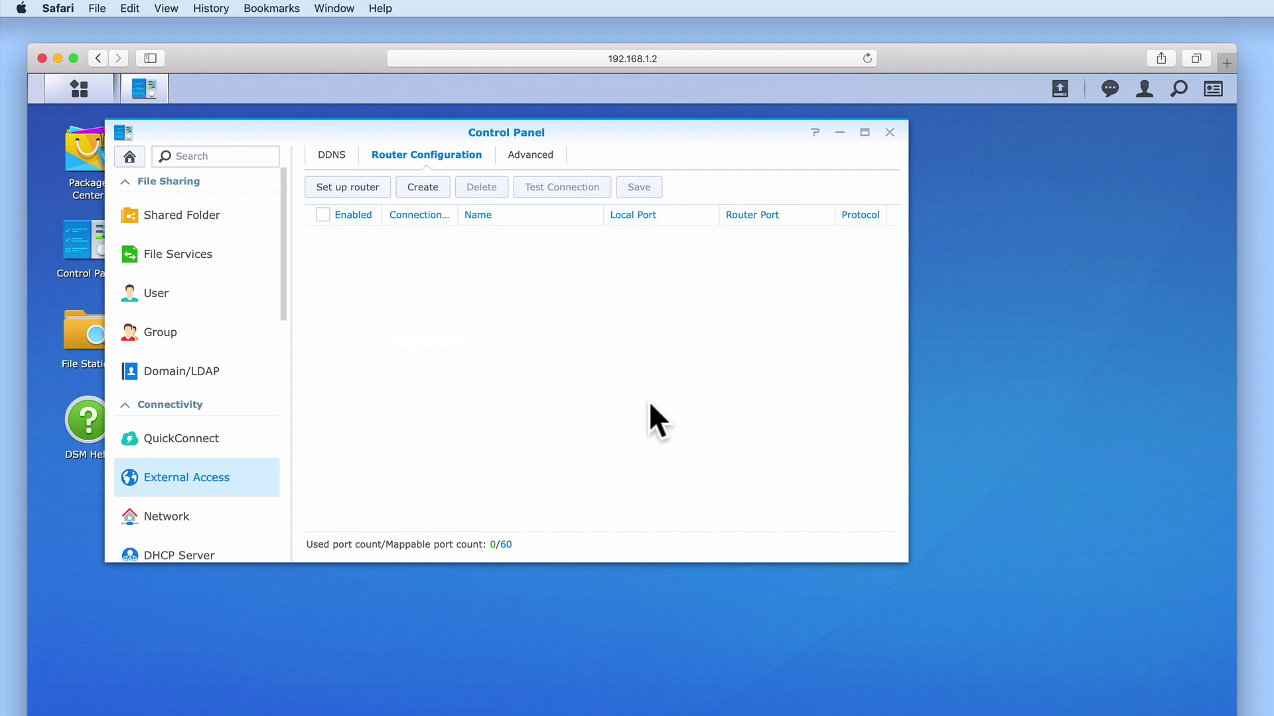
pyautogui.click(424, 188)
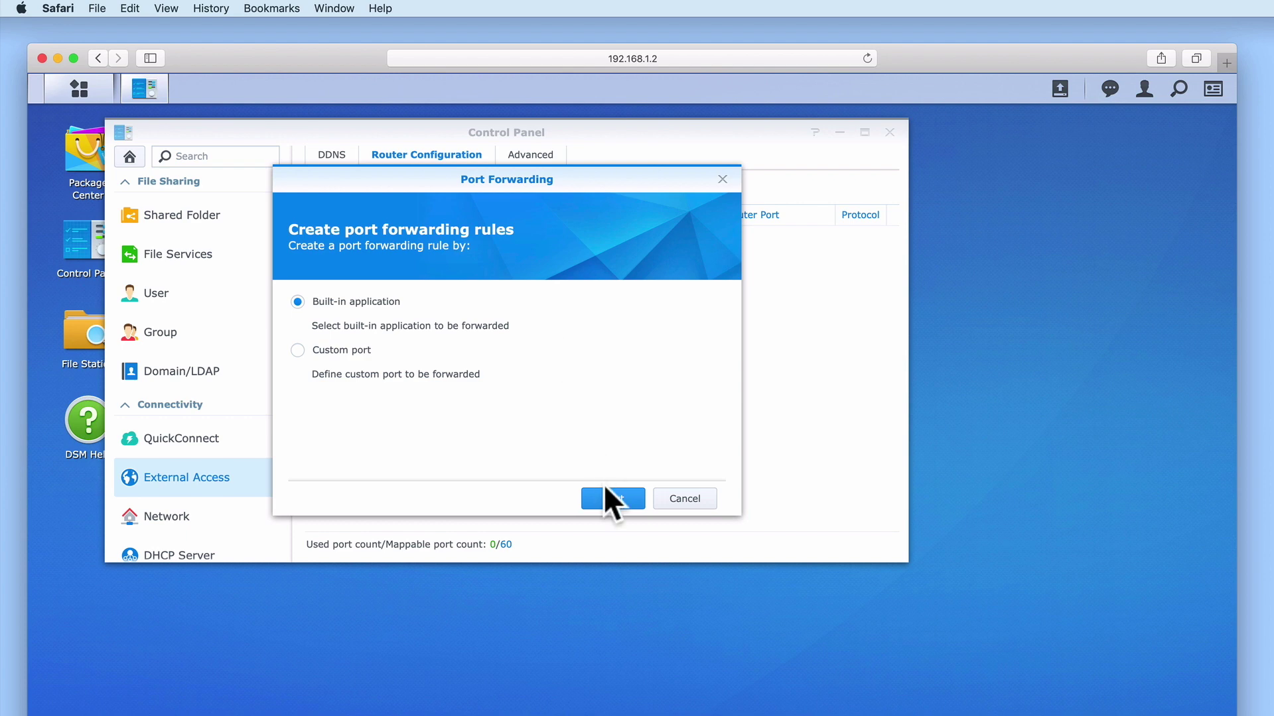
# In the built-in application list, widen the Name column and tick Management UI ports 5000 and 5001
pyautogui.click(605, 502)
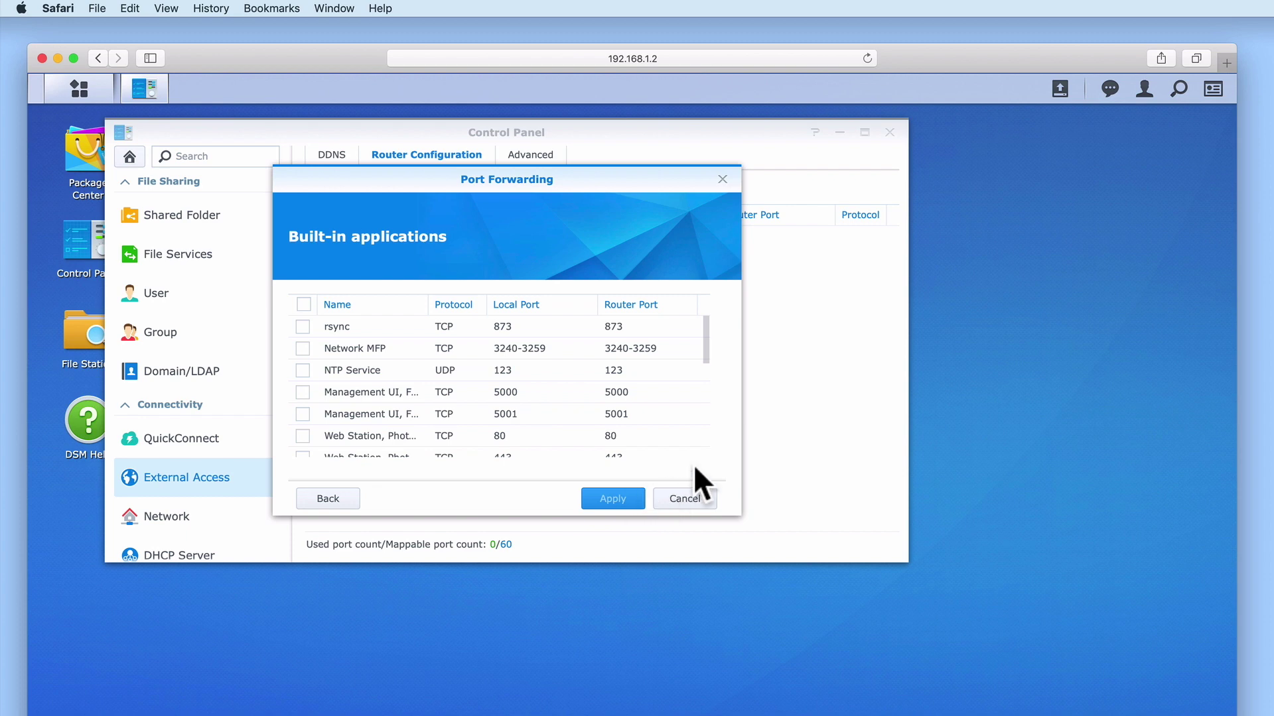
pyautogui.moveTo(706, 349)
pyautogui.mouseDown()
pyautogui.moveTo(702, 451)
pyautogui.moveTo(711, 345)
pyautogui.mouseUp()
pyautogui.moveTo(436, 305); pyautogui.dragTo(518, 305)
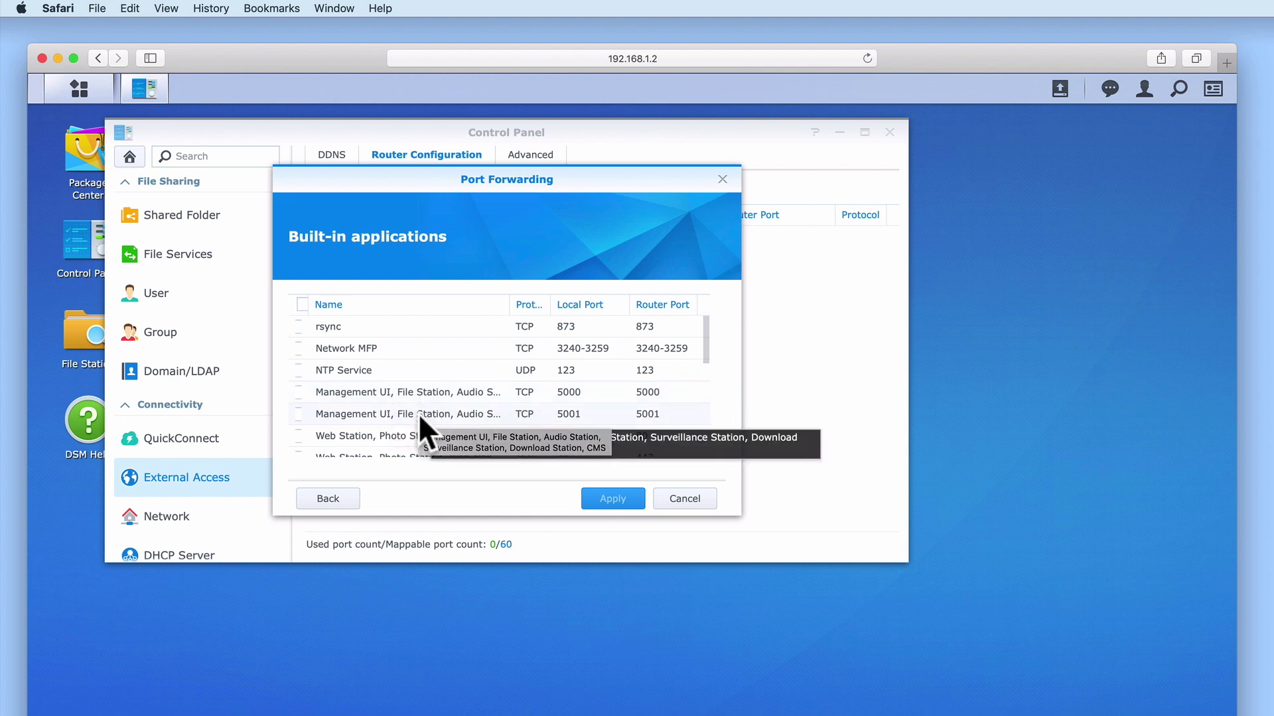
pyautogui.click(299, 392)
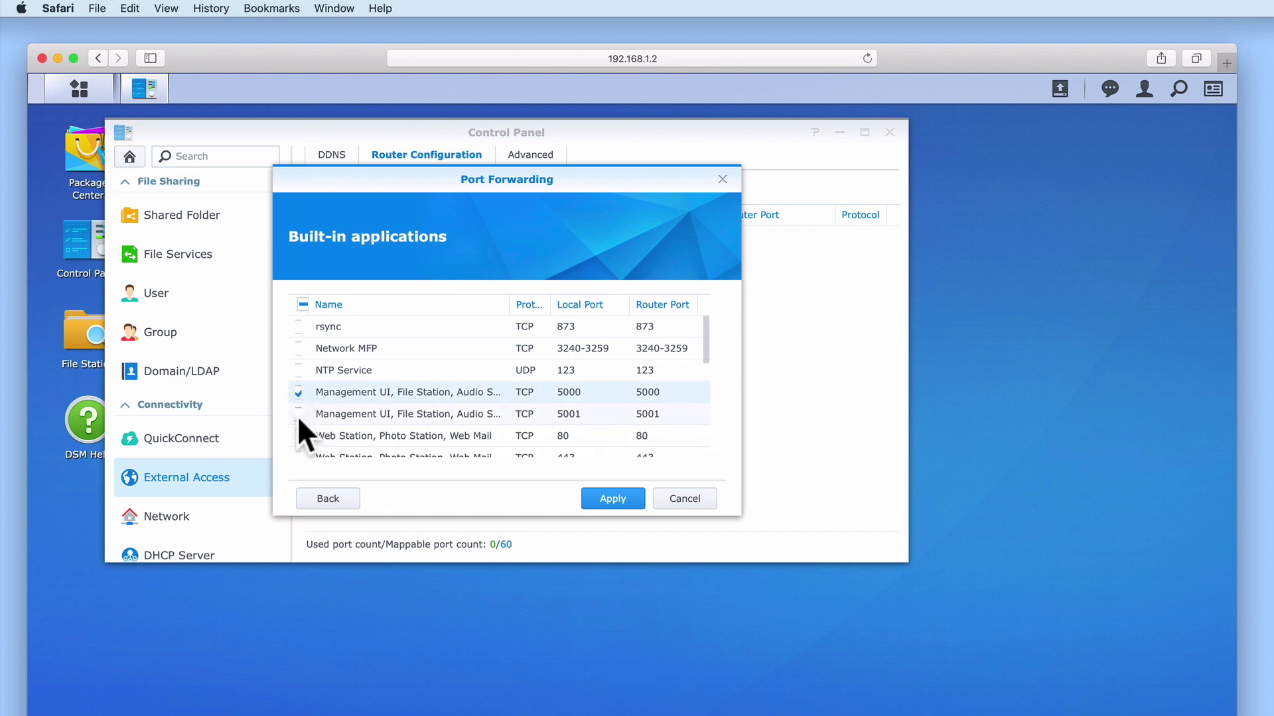
pyautogui.click(297, 414)
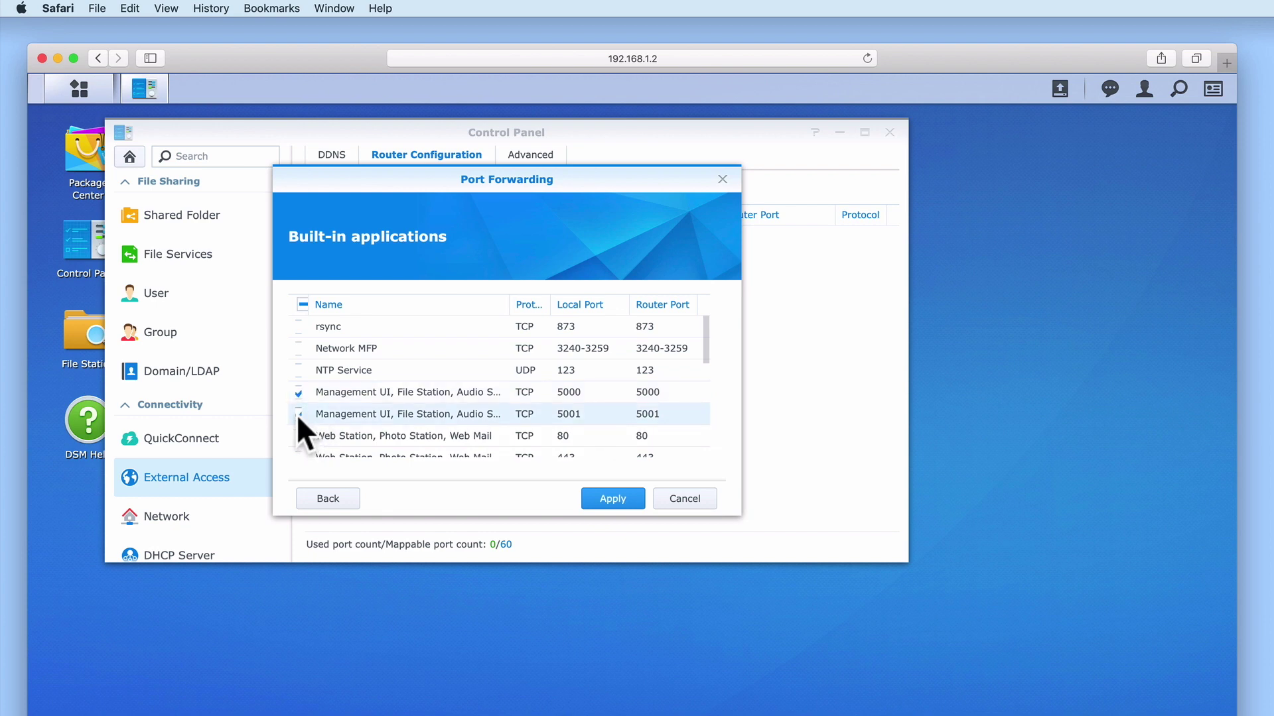
# Tick Web Station ports 80 and 443 plus Video Station, and apply the rules
pyautogui.click(451, 432)
pyautogui.moveTo(701, 338); pyautogui.dragTo(703, 361)
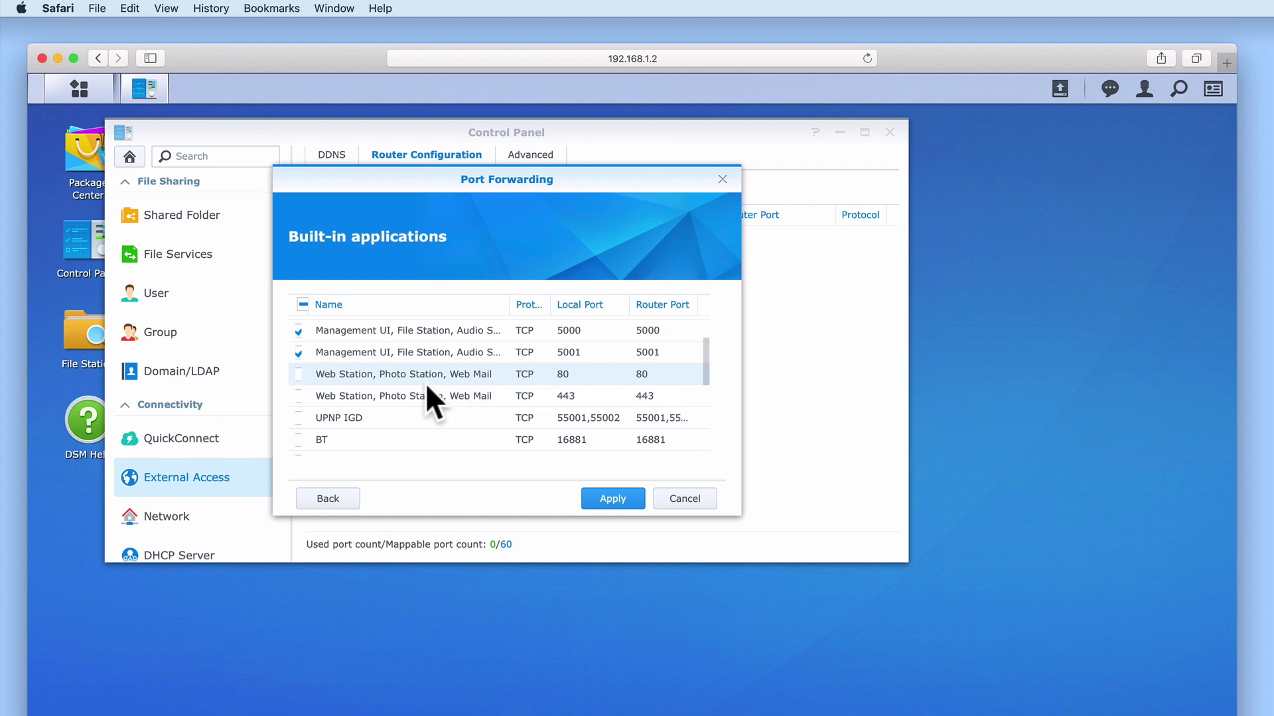
pyautogui.click(300, 373)
pyautogui.click(299, 395)
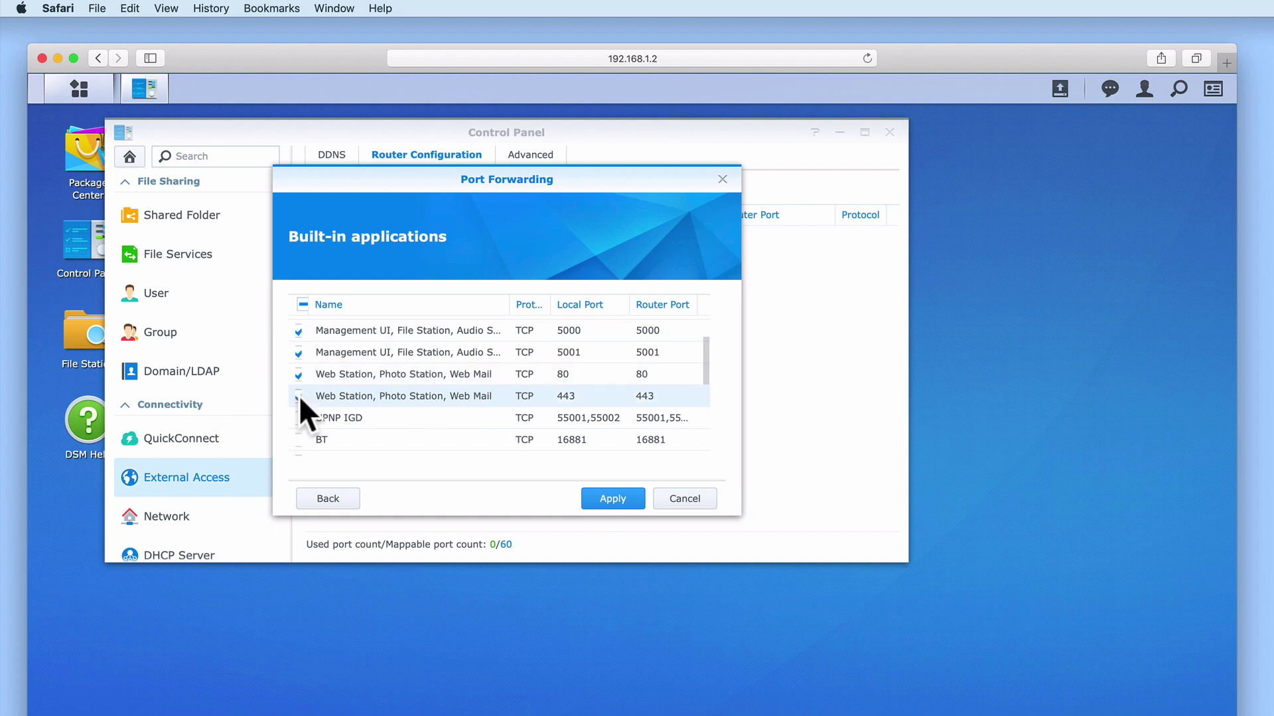
pyautogui.moveTo(707, 361); pyautogui.dragTo(706, 391)
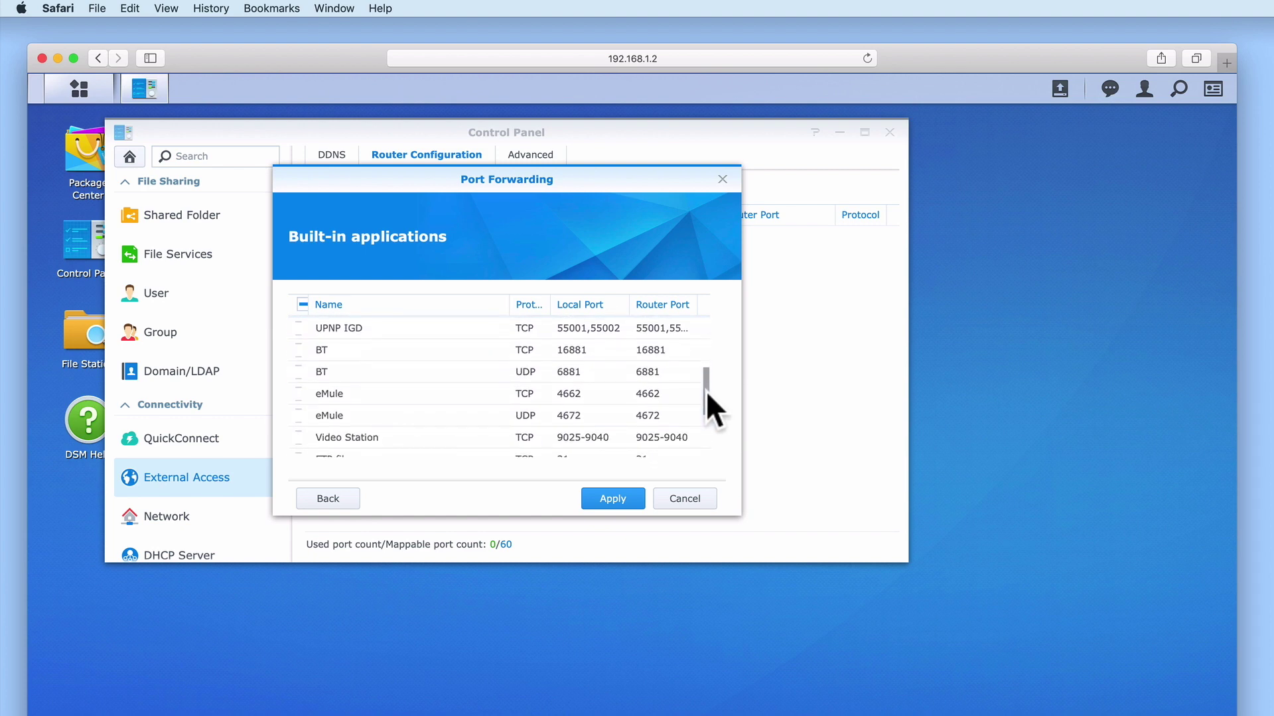
pyautogui.click(295, 437)
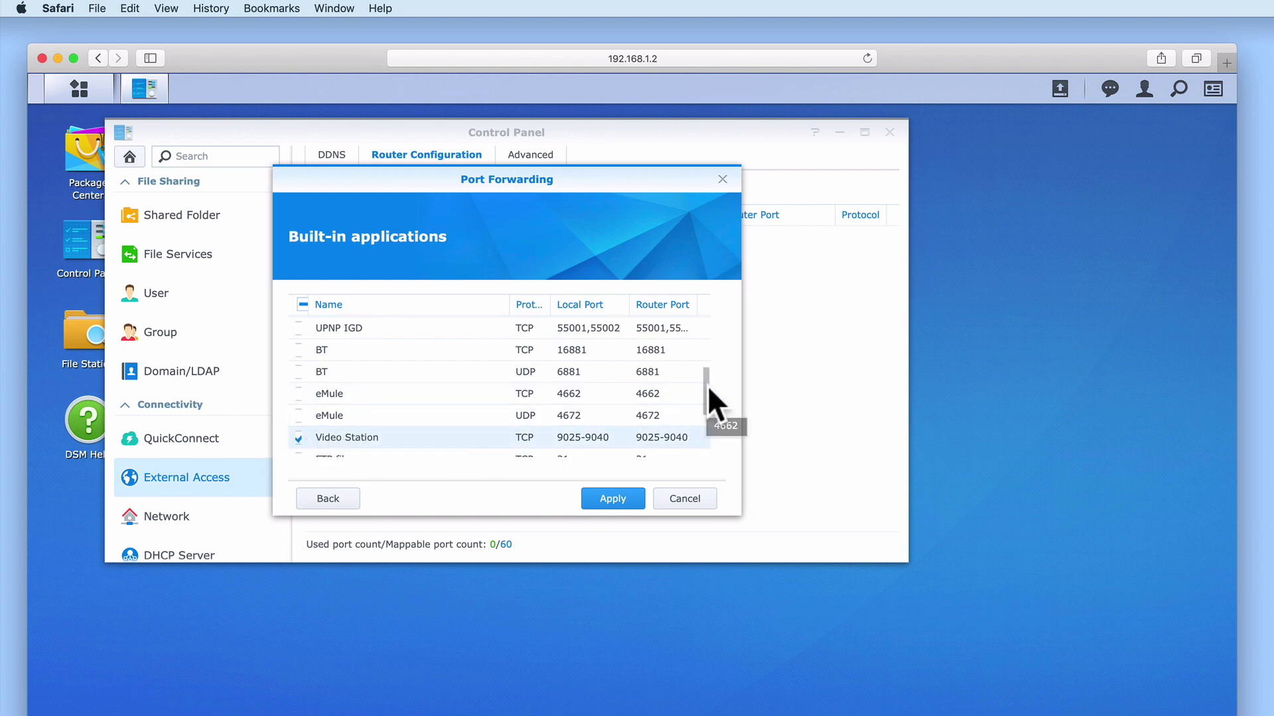
pyautogui.scroll(-2, 705, 385)
pyautogui.moveTo(705, 385); pyautogui.dragTo(706, 421)
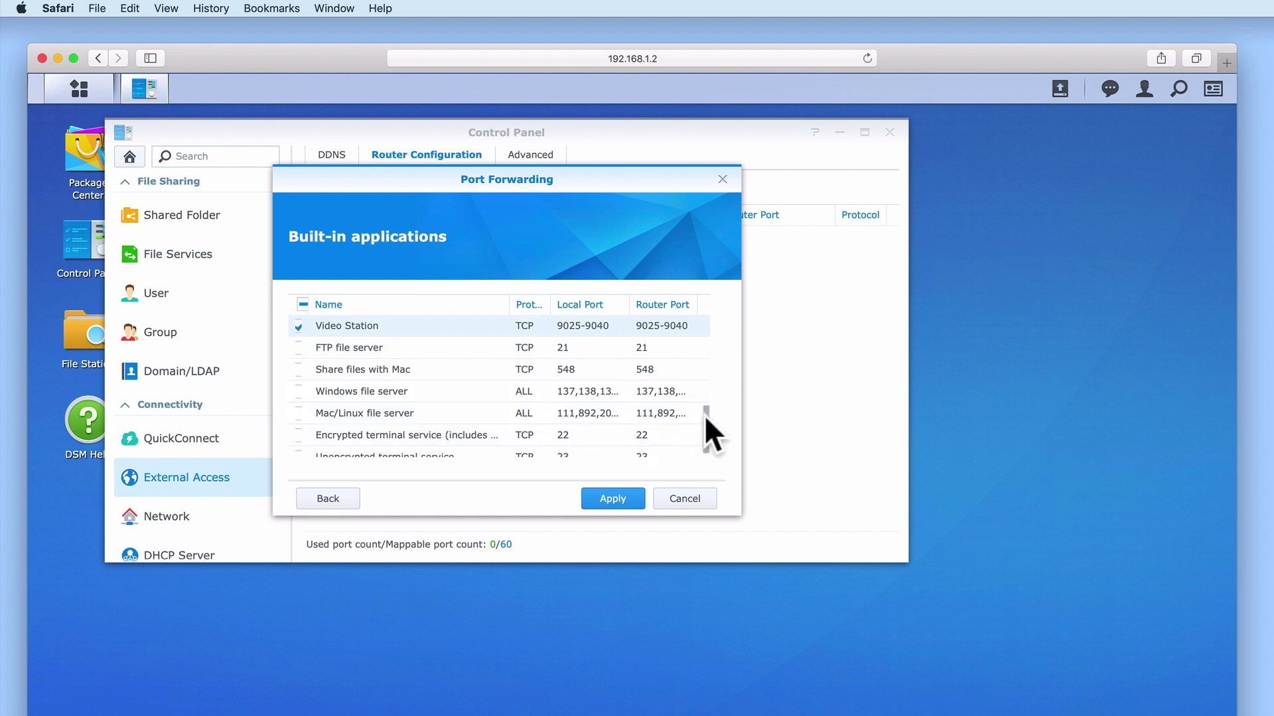
pyautogui.moveTo(704, 415); pyautogui.dragTo(706, 420)
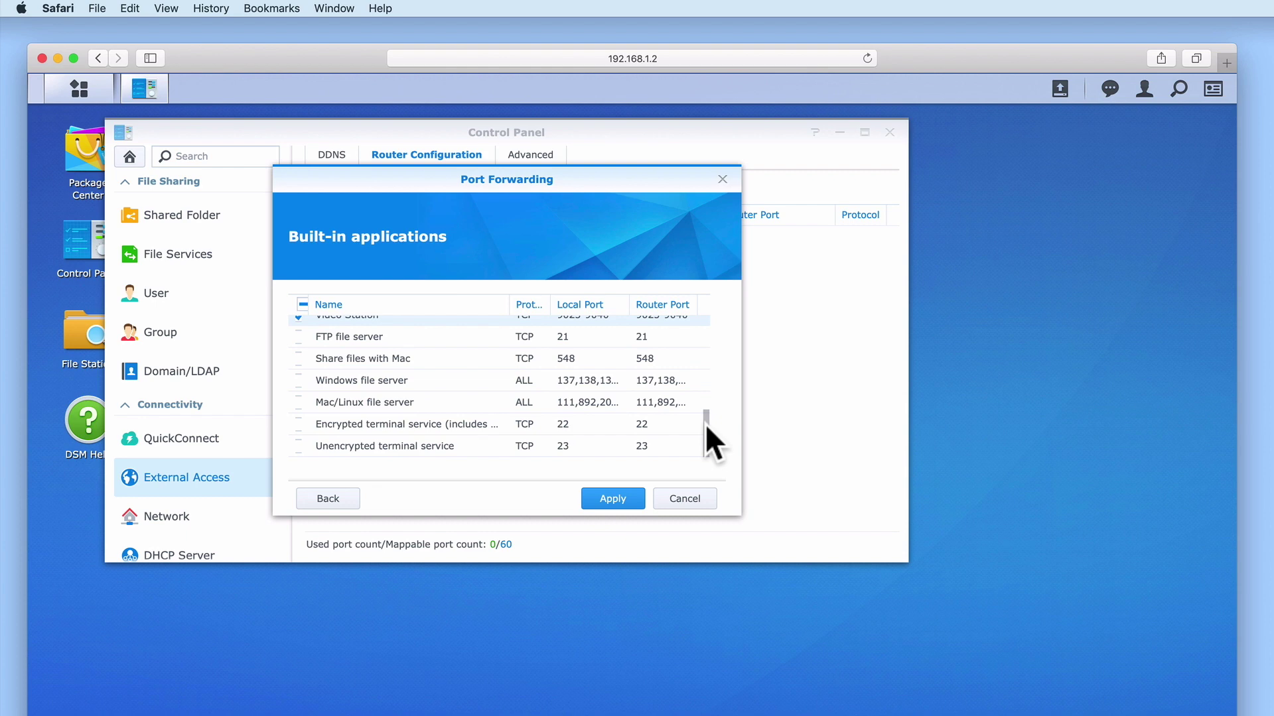
pyautogui.moveTo(706, 423); pyautogui.dragTo(715, 319)
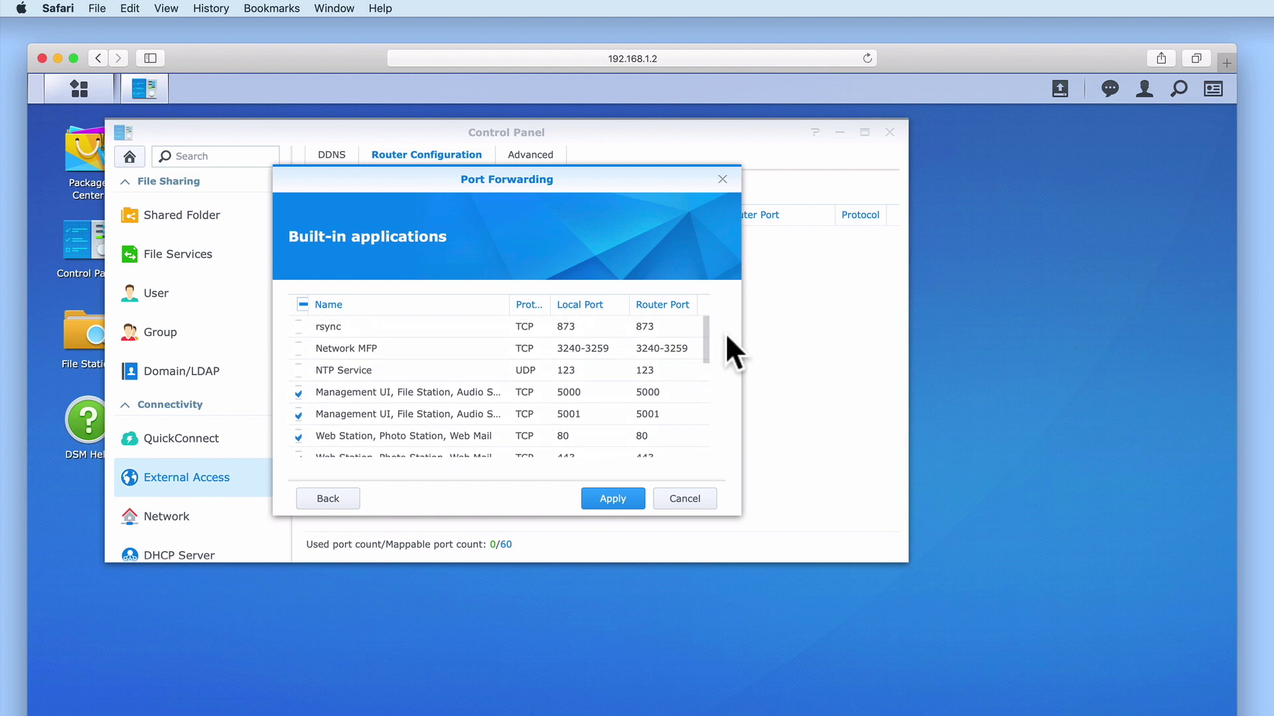
pyautogui.click(631, 498)
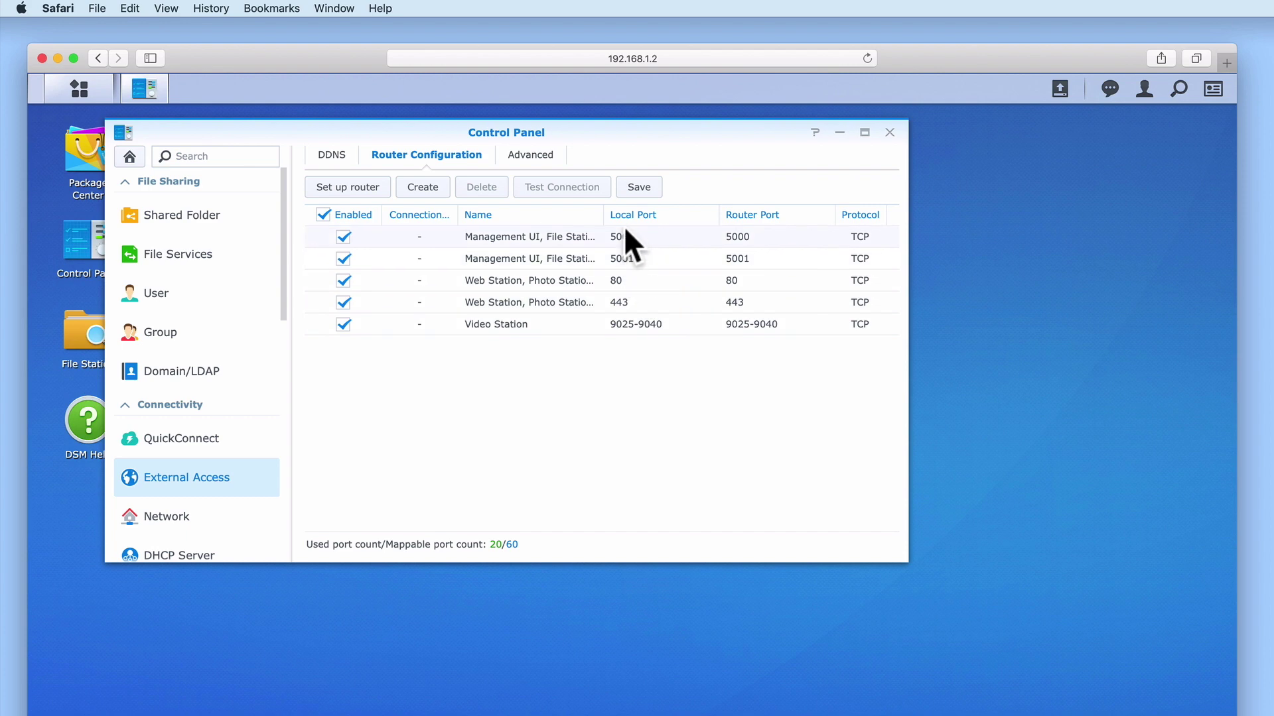
# Save the five forwarding rules to the router, confirming the overwrite warning
pyautogui.click(637, 191)
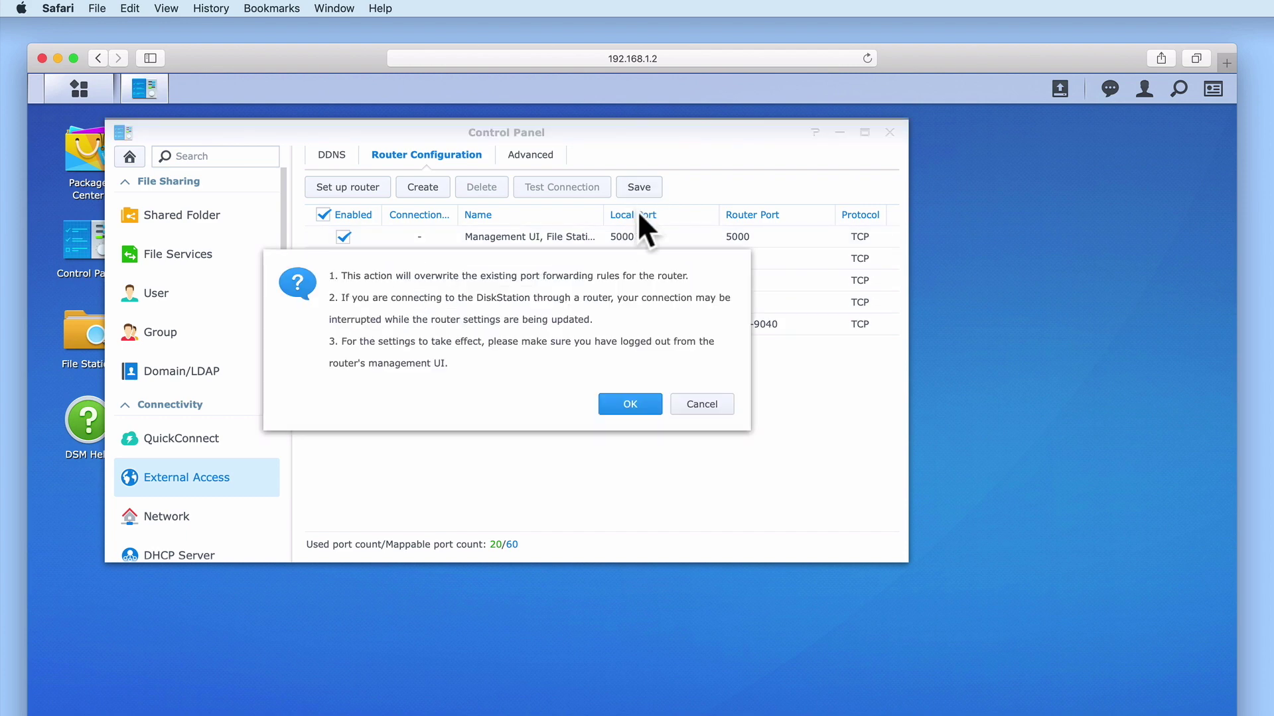
pyautogui.click(644, 405)
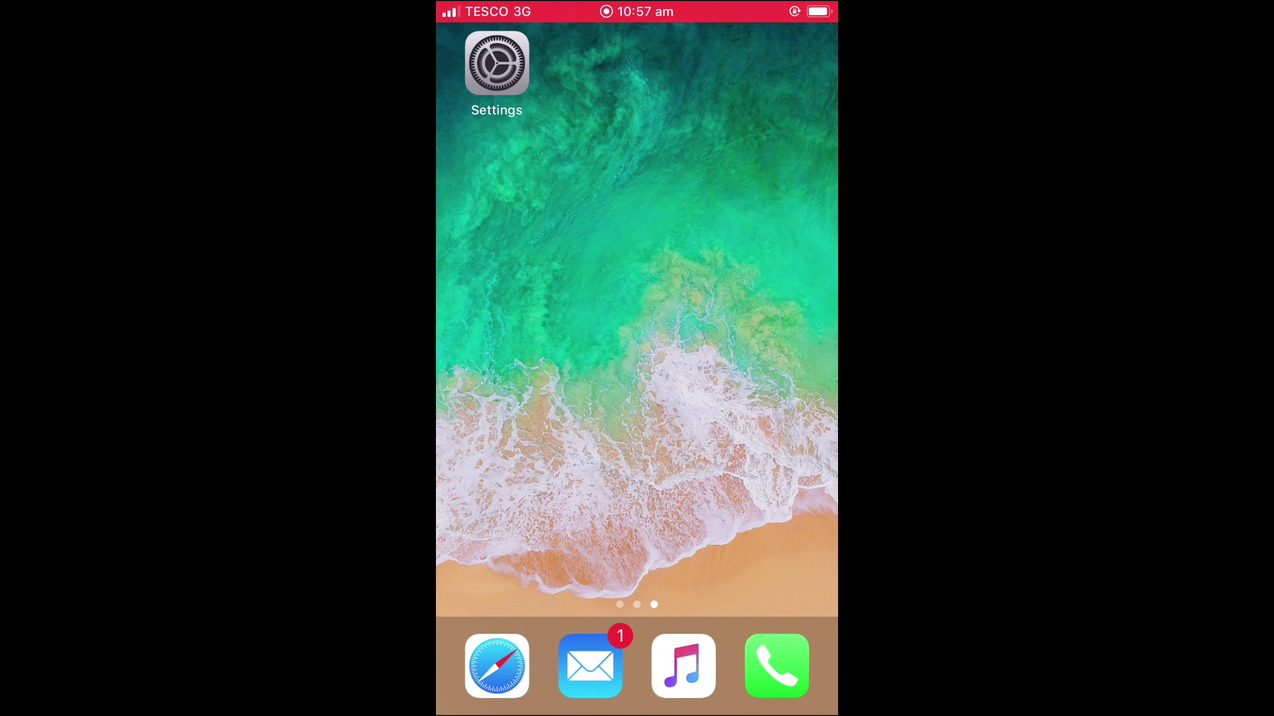
# On the iPhone, open Safari and load the home network's external IP address
pyautogui.click(497, 666)
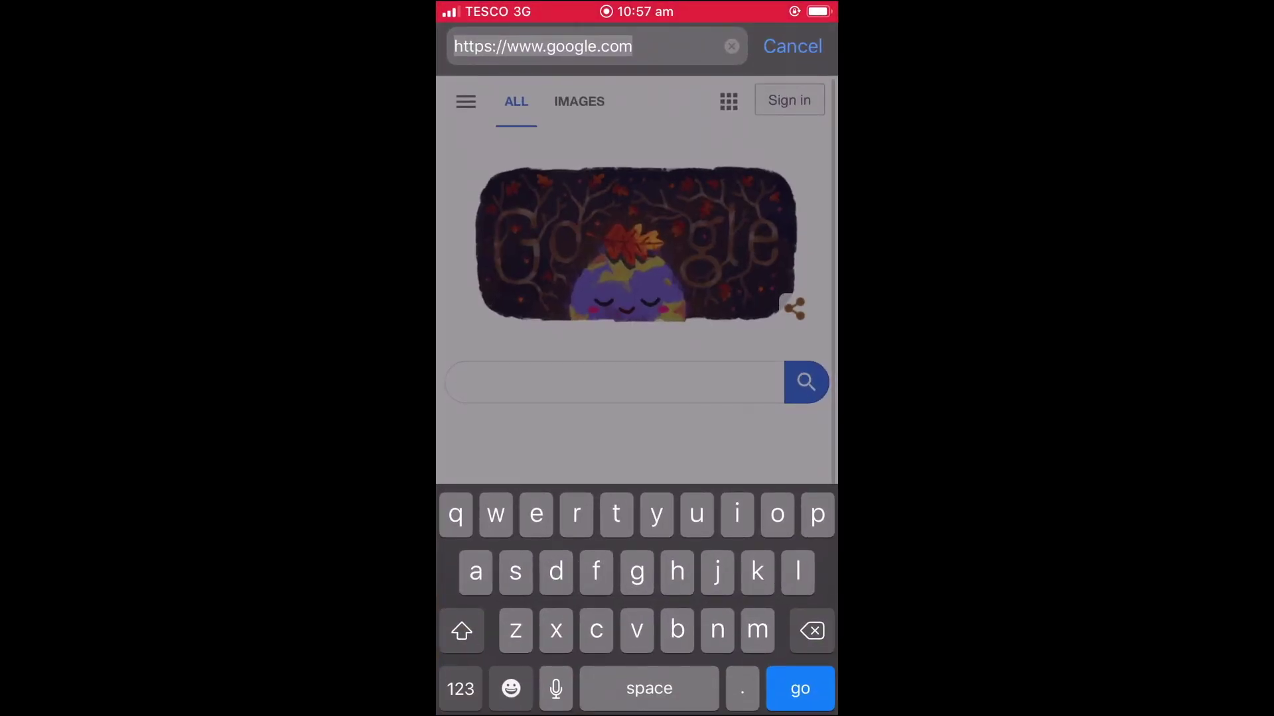
pyautogui.click(732, 46)
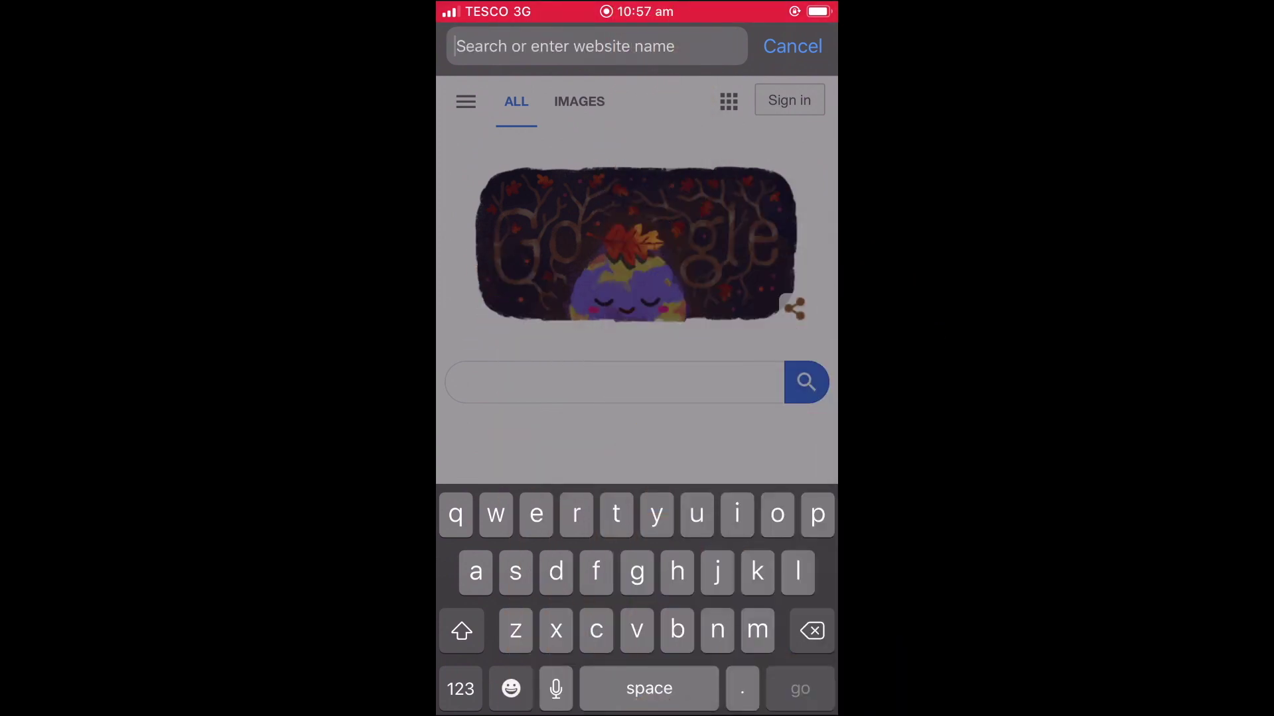
pyautogui.click(460, 688)
pyautogui.write('81.')
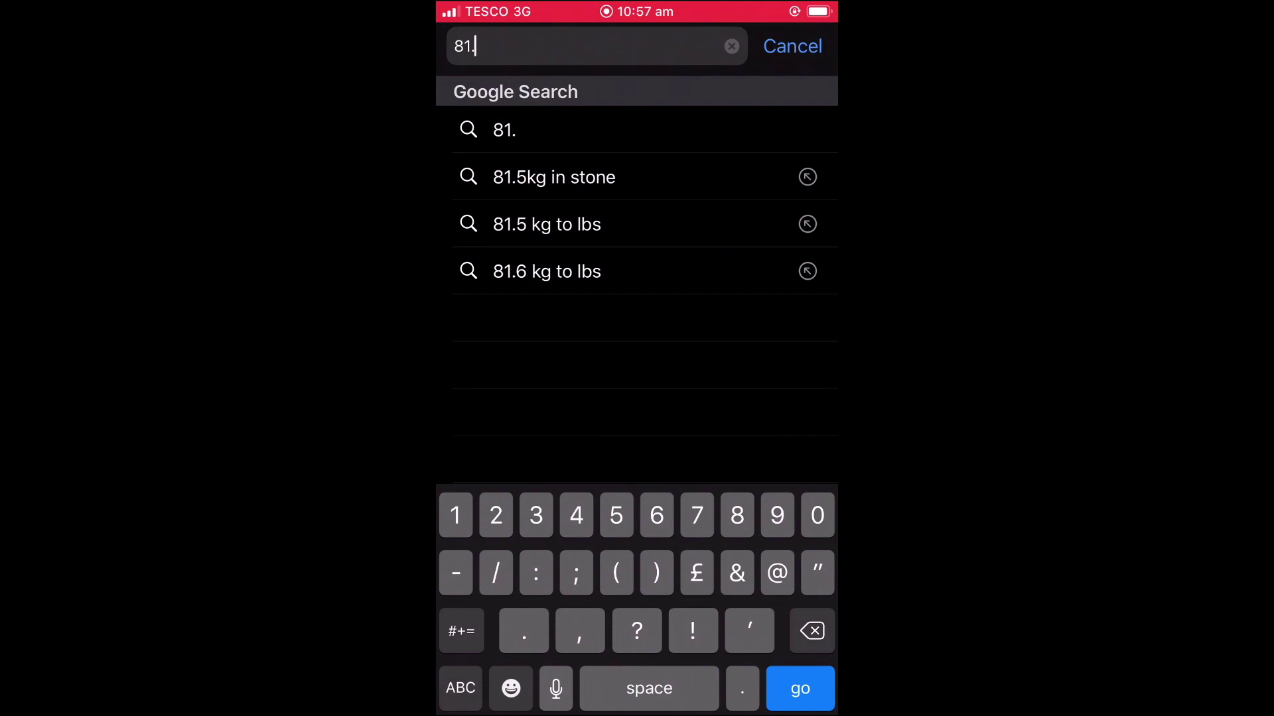
pyautogui.write('174.')
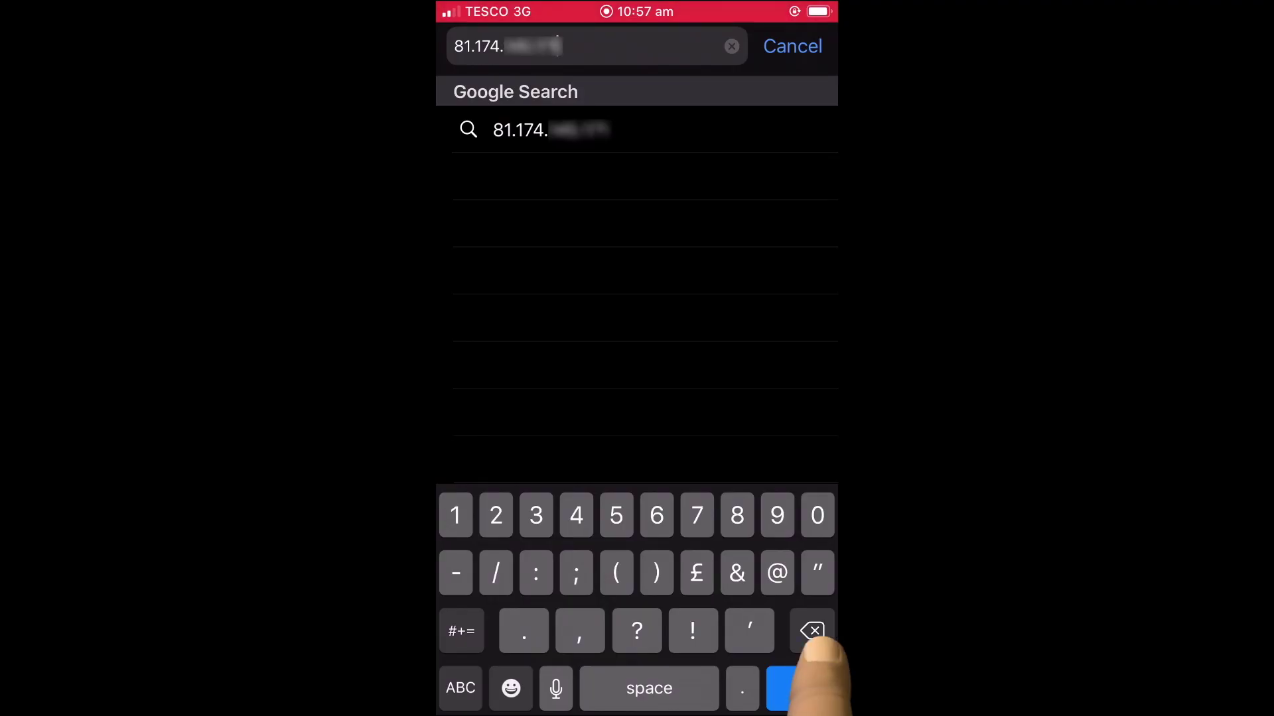
pyautogui.click(800, 689)
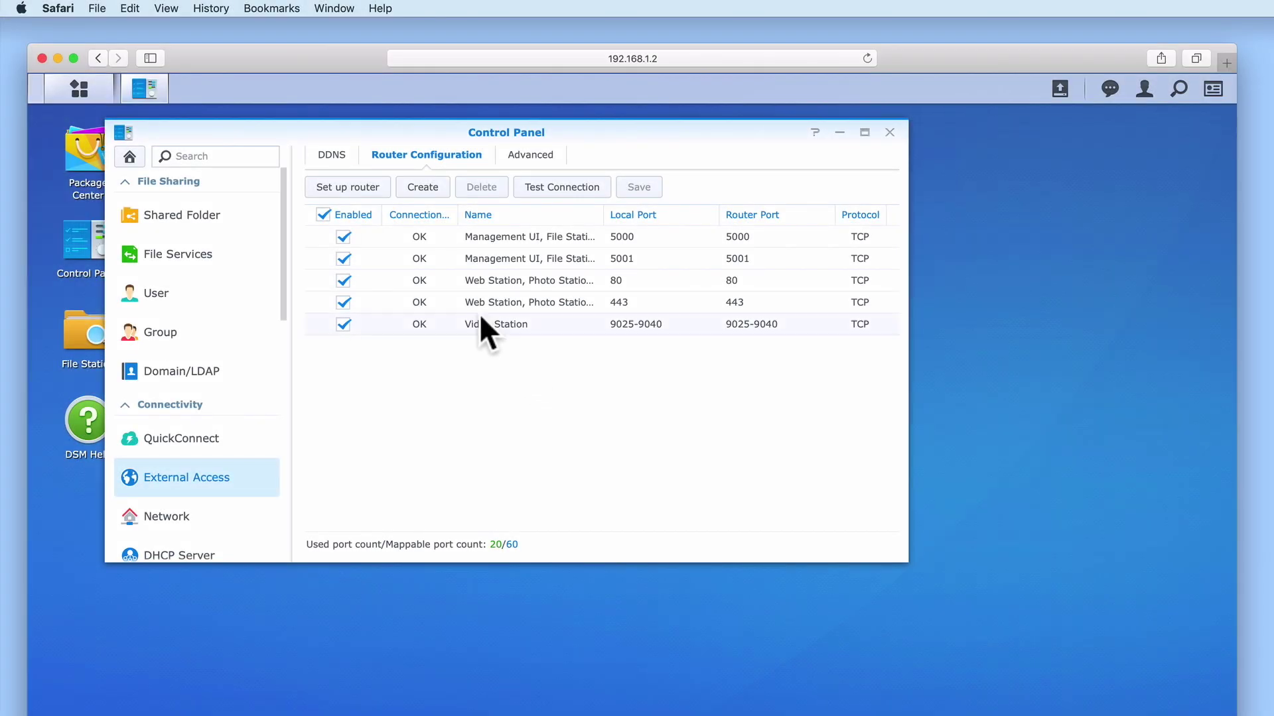
# Switch to the DDNS tab and open the Add dialog for a new hostname
pyautogui.click(344, 161)
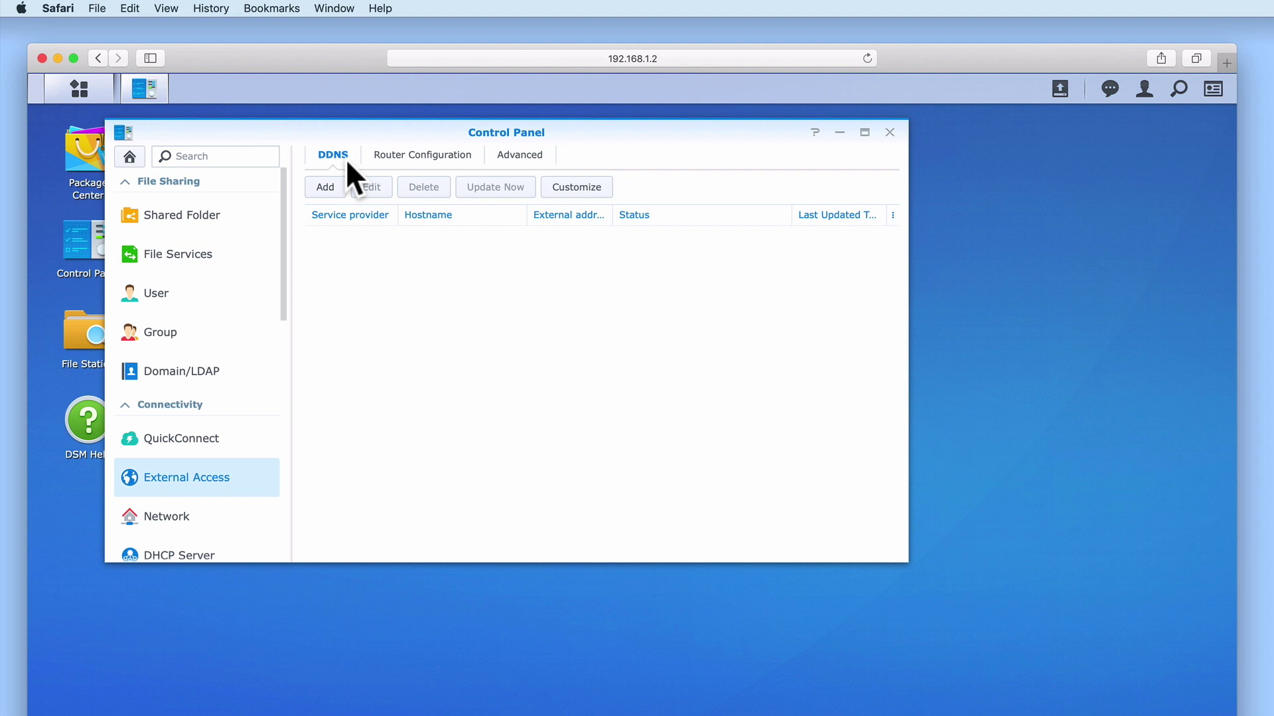
pyautogui.click(325, 187)
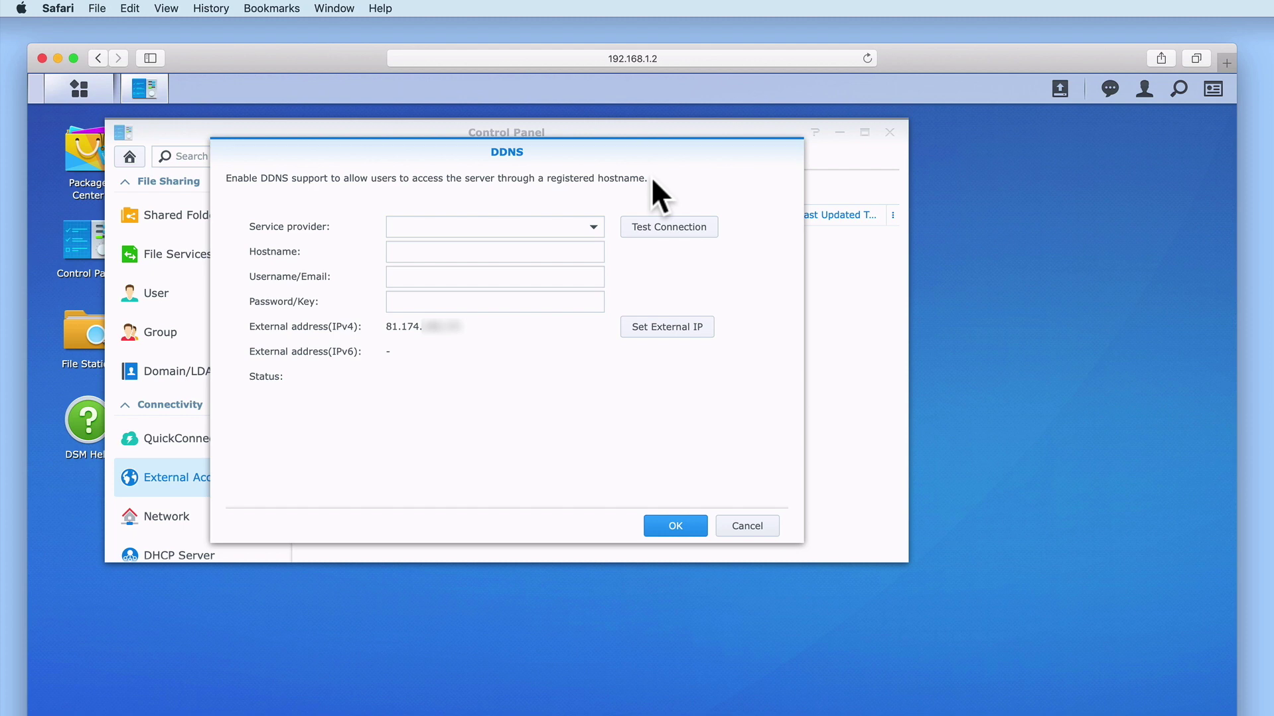
# Choose Synology as the DDNS service provider
pyautogui.click(593, 229)
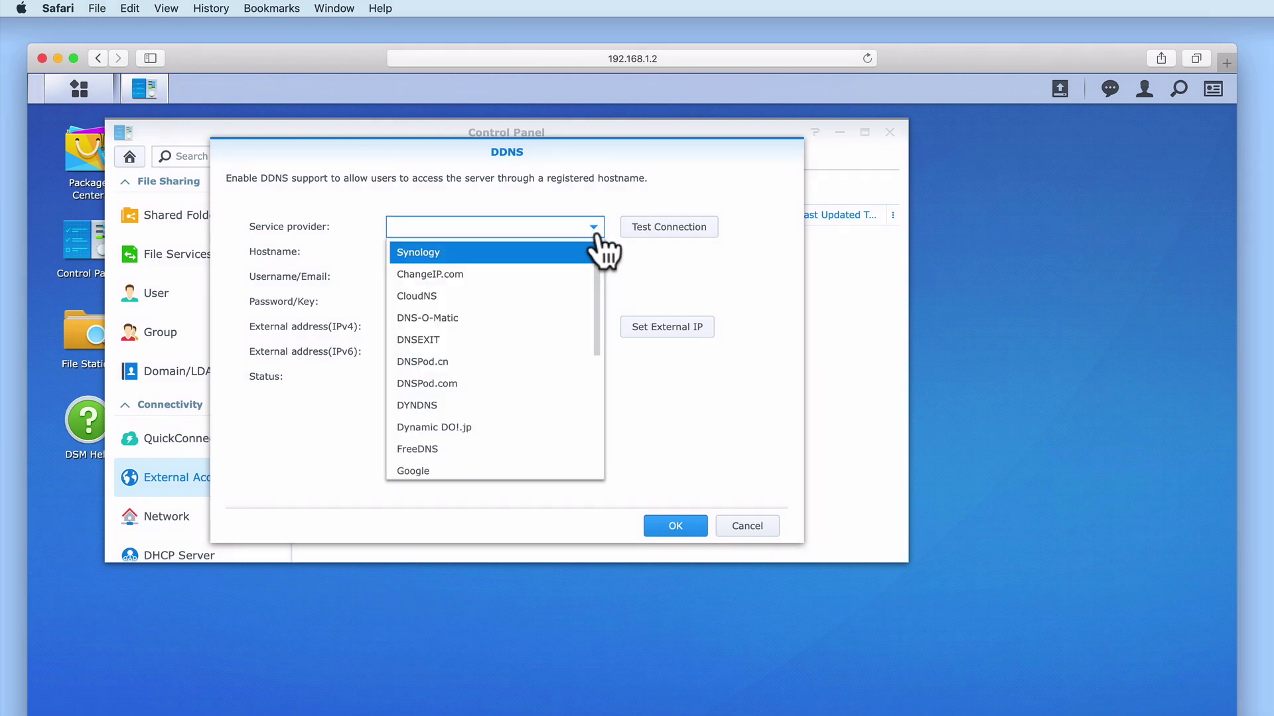
pyautogui.scroll(-2, 597, 252)
pyautogui.moveTo(599, 280); pyautogui.dragTo(601, 245)
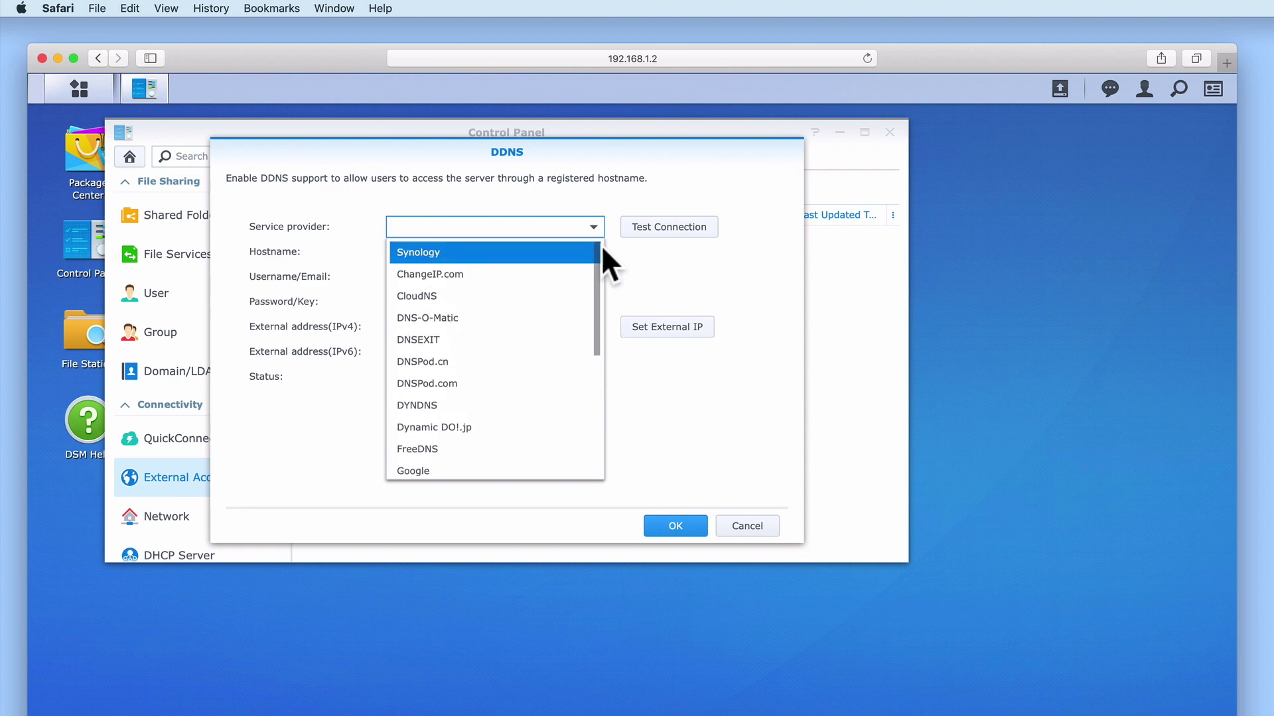
pyautogui.click(425, 257)
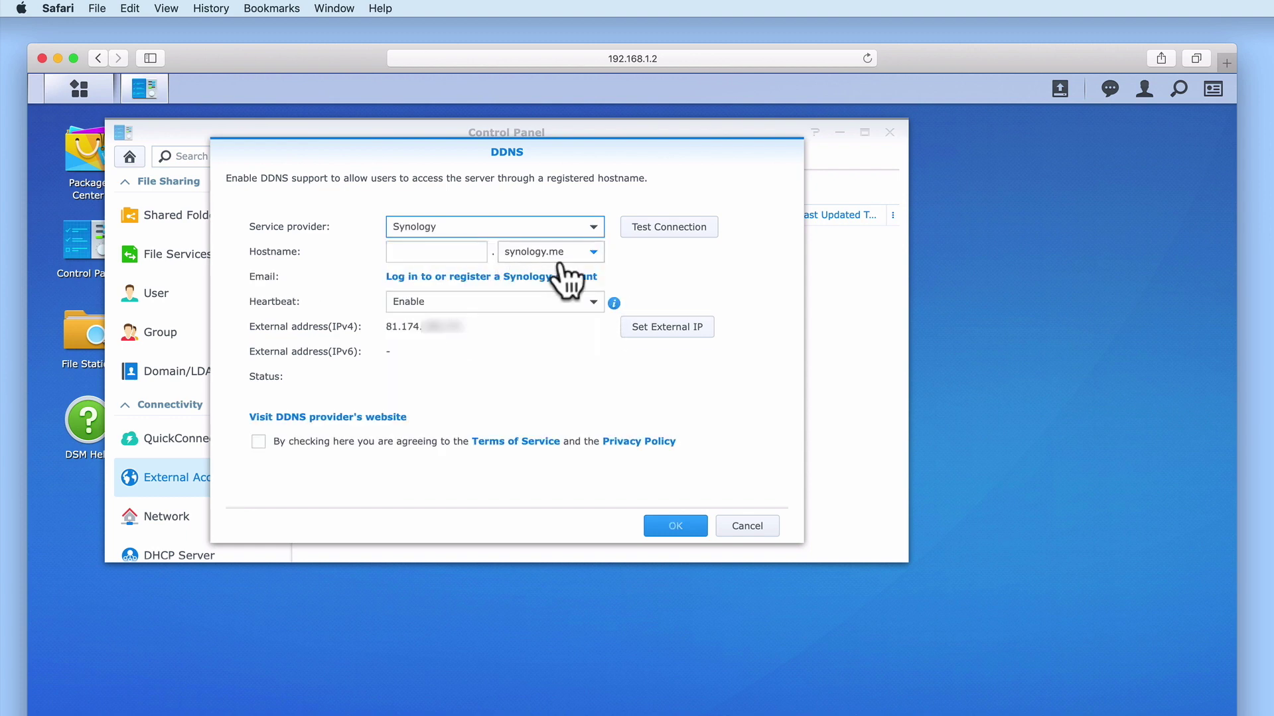
# Sign in with the Synology account email and password, declining to save the password
pyautogui.click(664, 232)
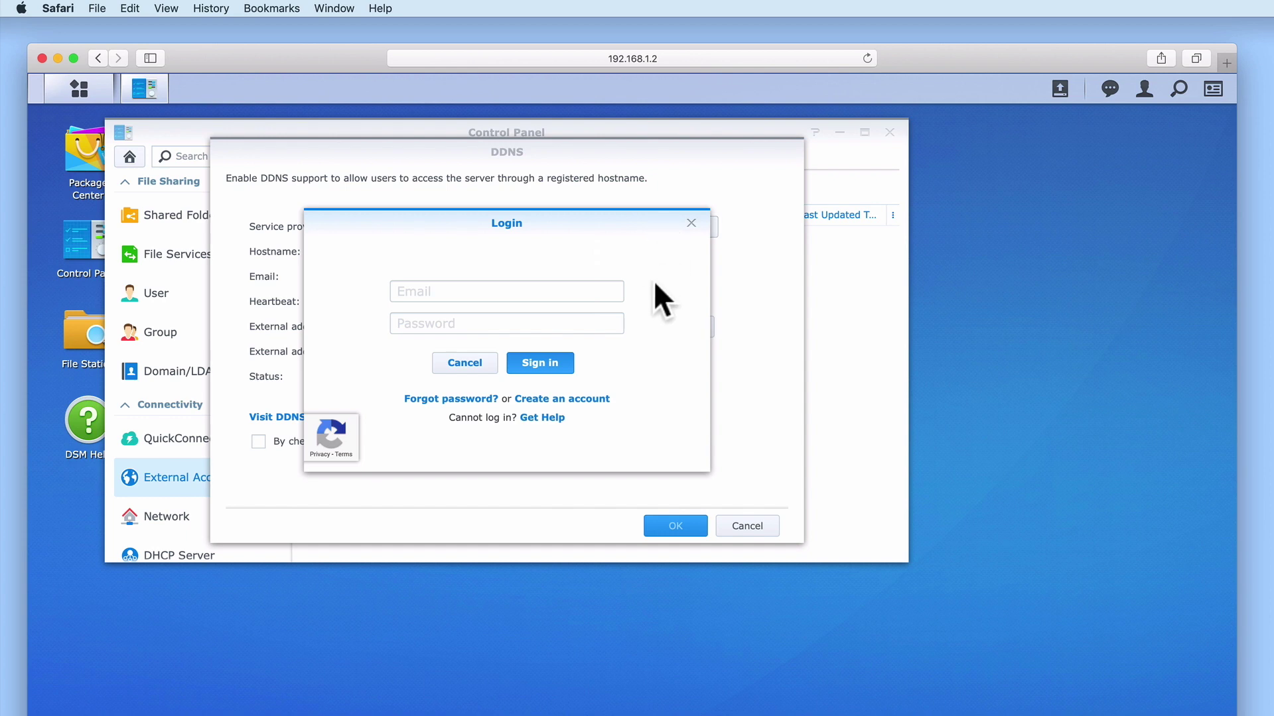
pyautogui.click(611, 291)
pyautogui.write('user@synology.cloud')
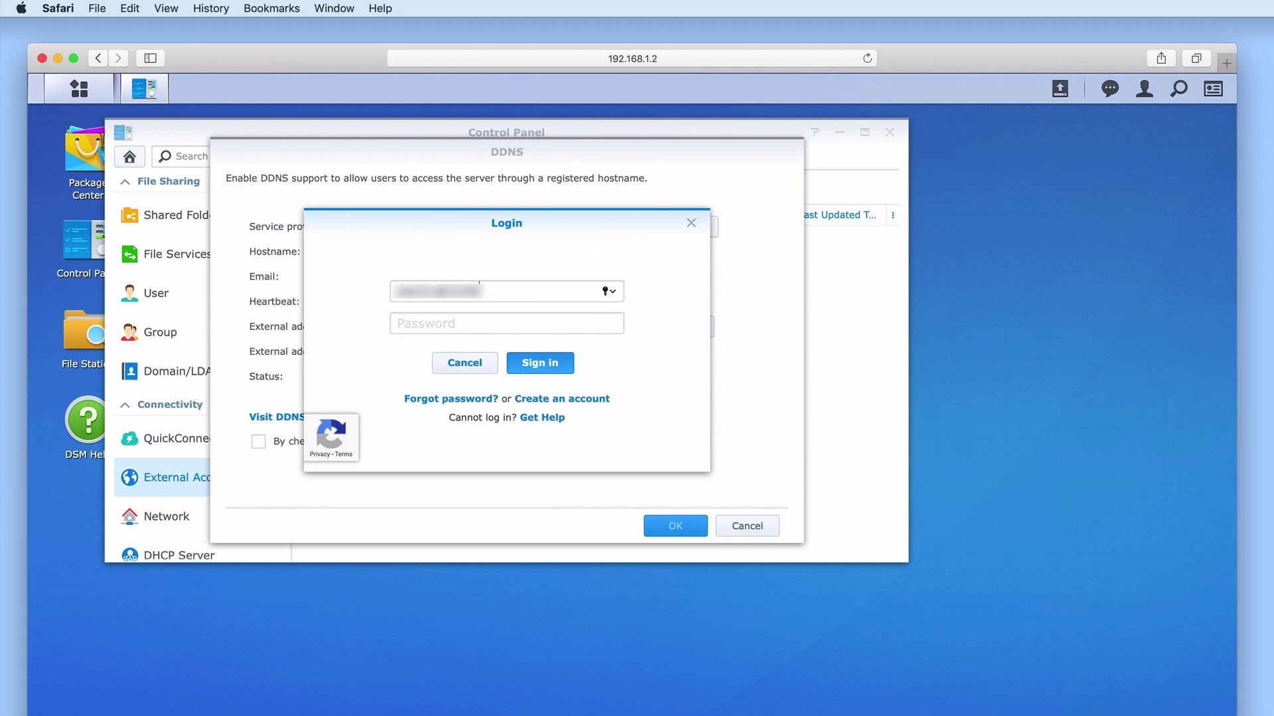
pyautogui.press('Tab')
pyautogui.write('********')
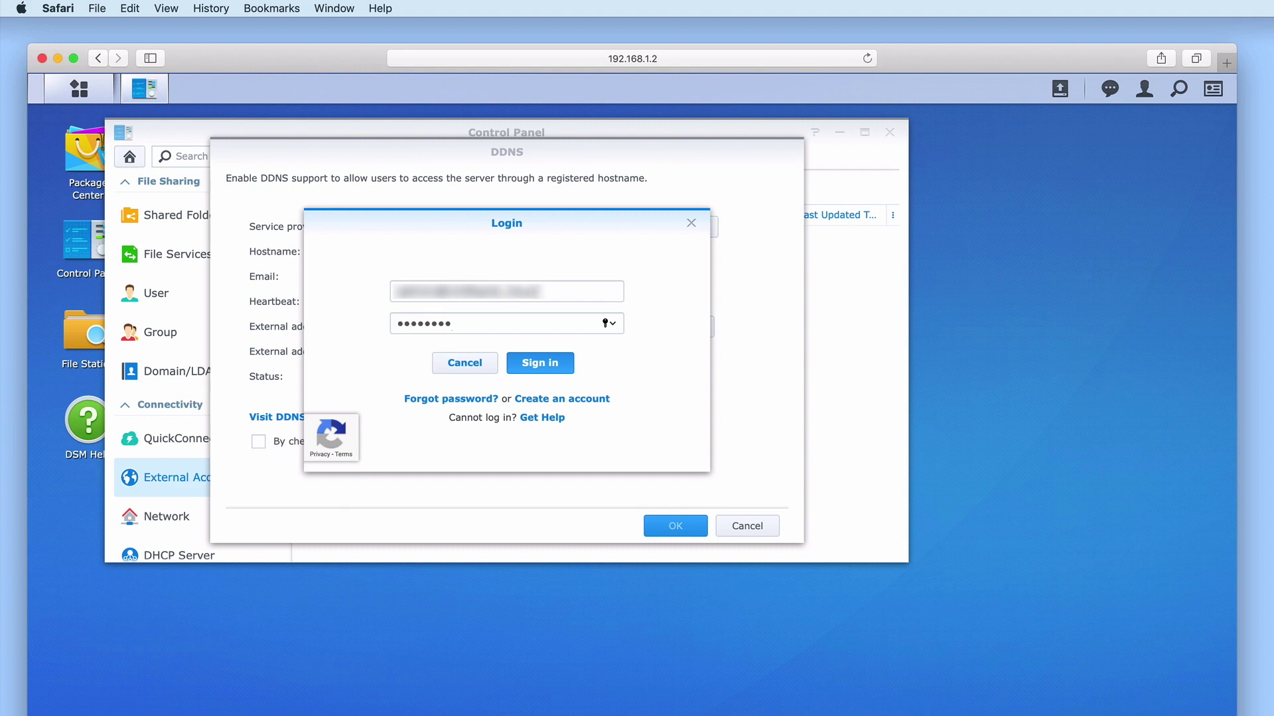
pyautogui.click(559, 364)
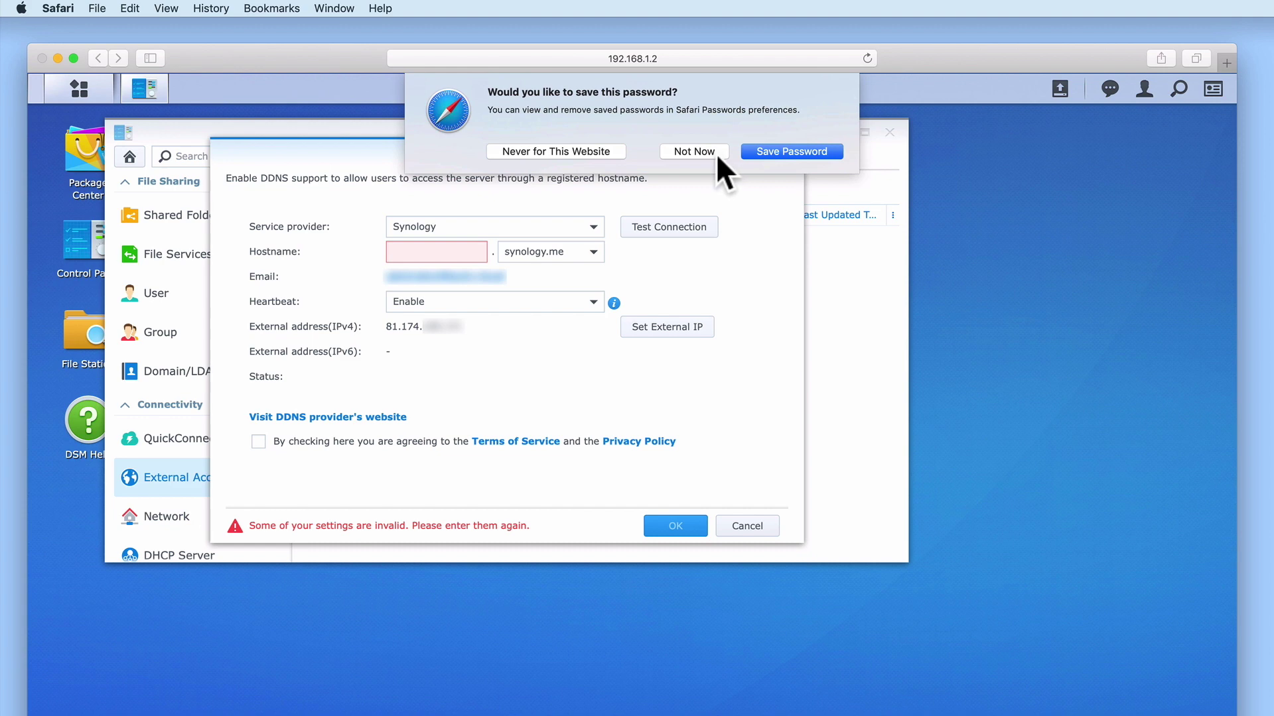
pyautogui.click(715, 153)
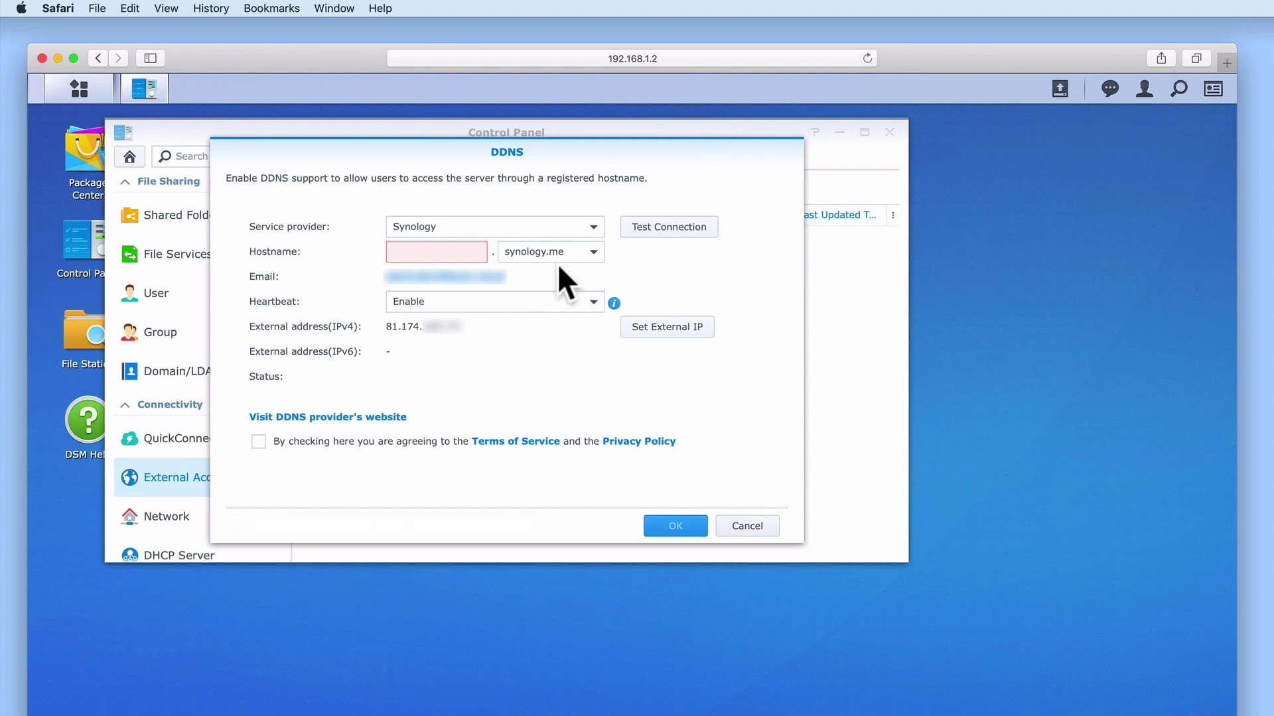
# Enter mydoodads as the synology.me hostname and tick the Terms of Service agreement
pyautogui.click(466, 257)
pyautogui.write('mydoodads')
pyautogui.moveTo(619, 303)
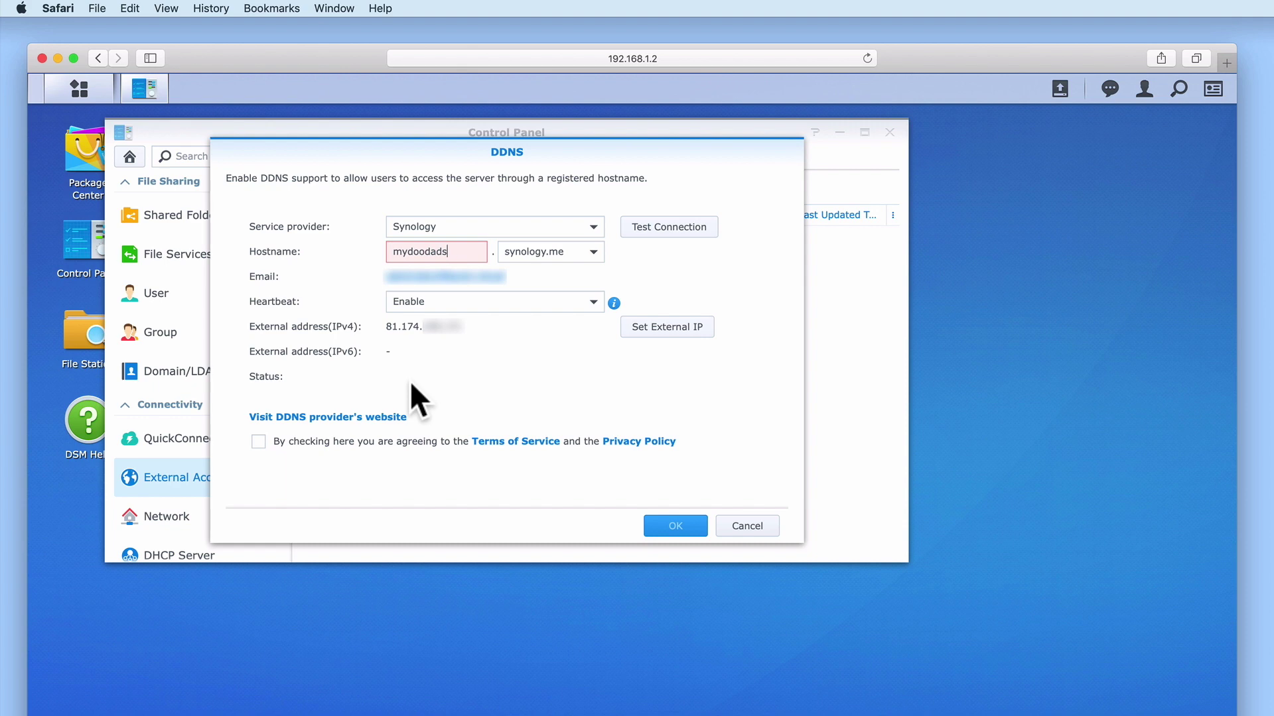
pyautogui.click(258, 441)
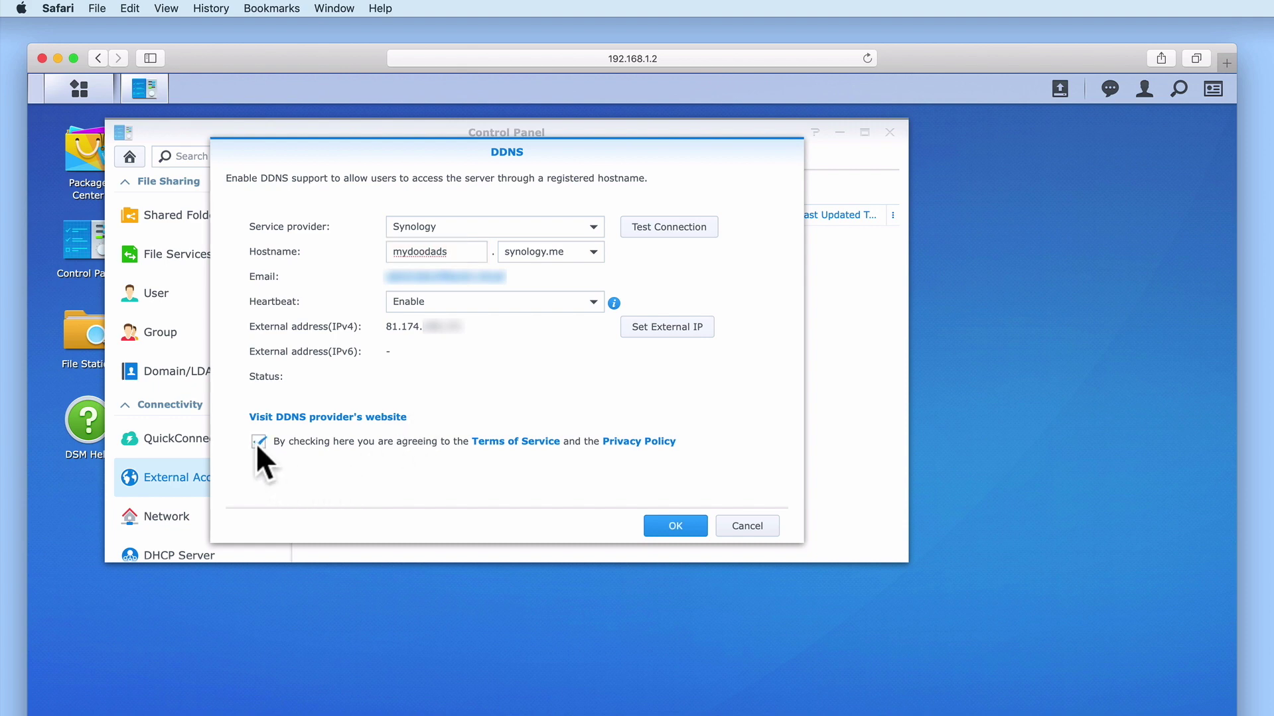
# Save the mydoodads.synology.me DDNS entry and accept a default Let's Encrypt certificate for it
pyautogui.click(664, 524)
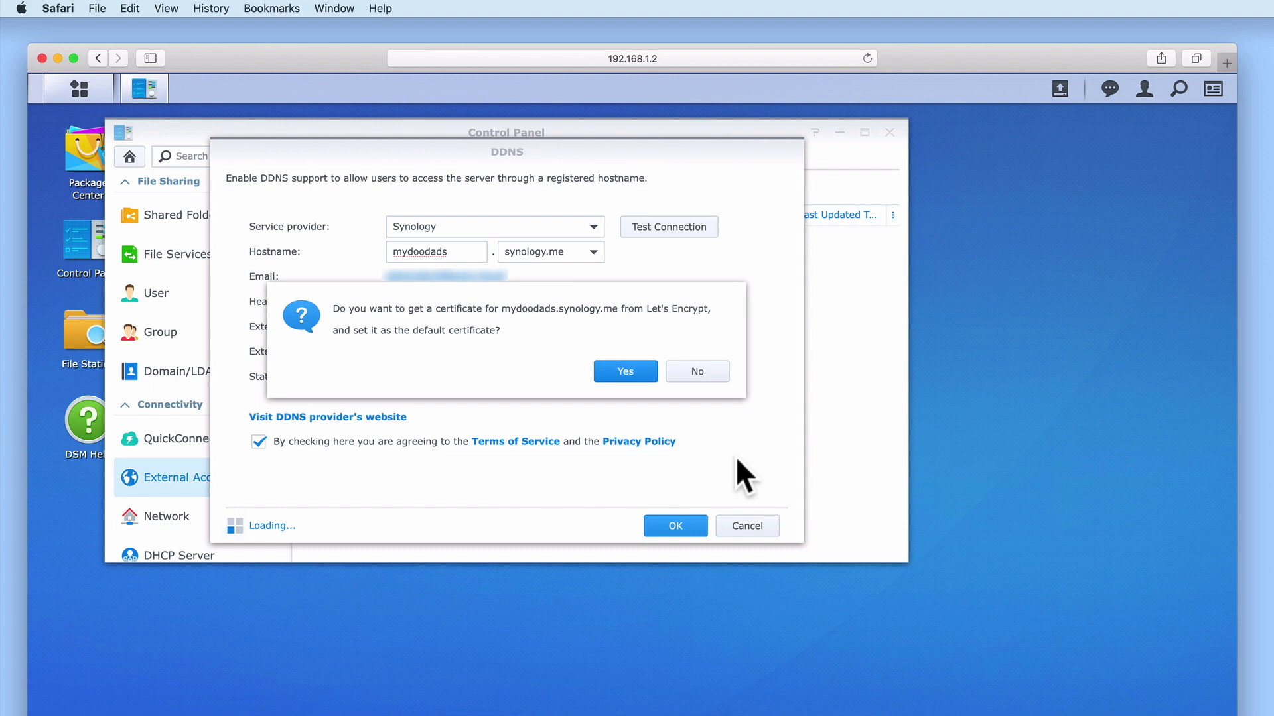
pyautogui.click(634, 383)
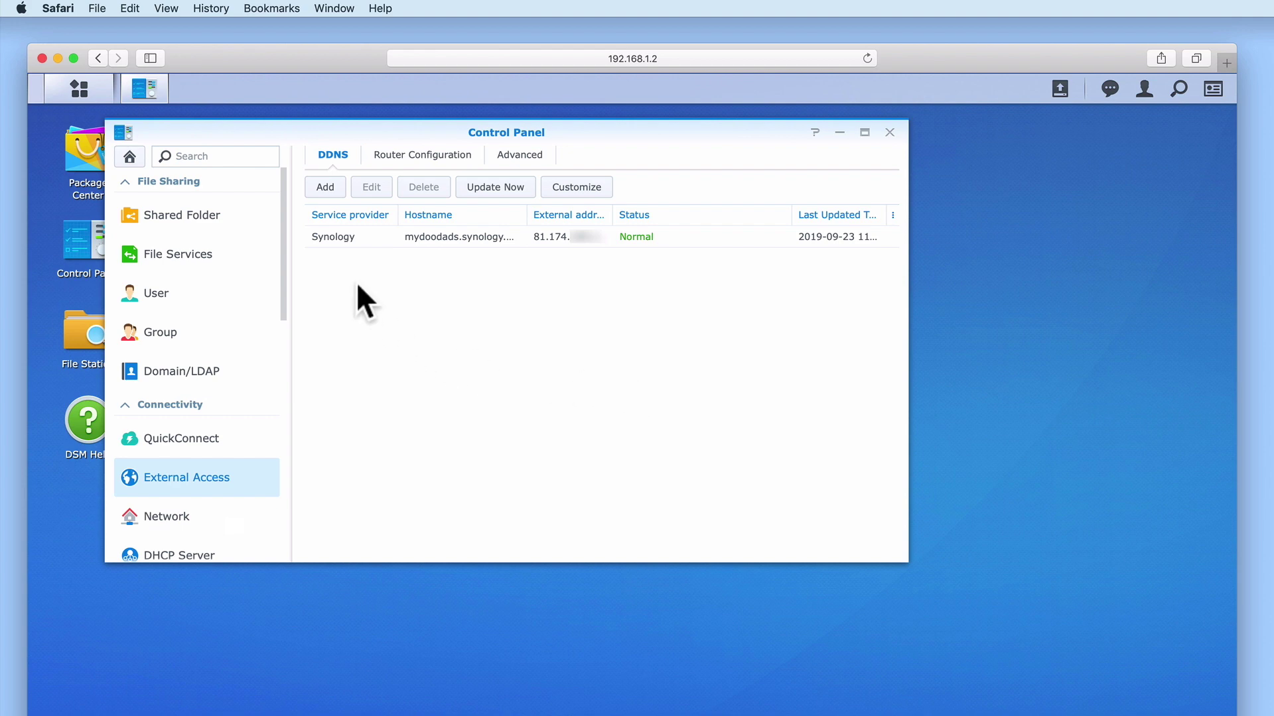
pyautogui.click(346, 239)
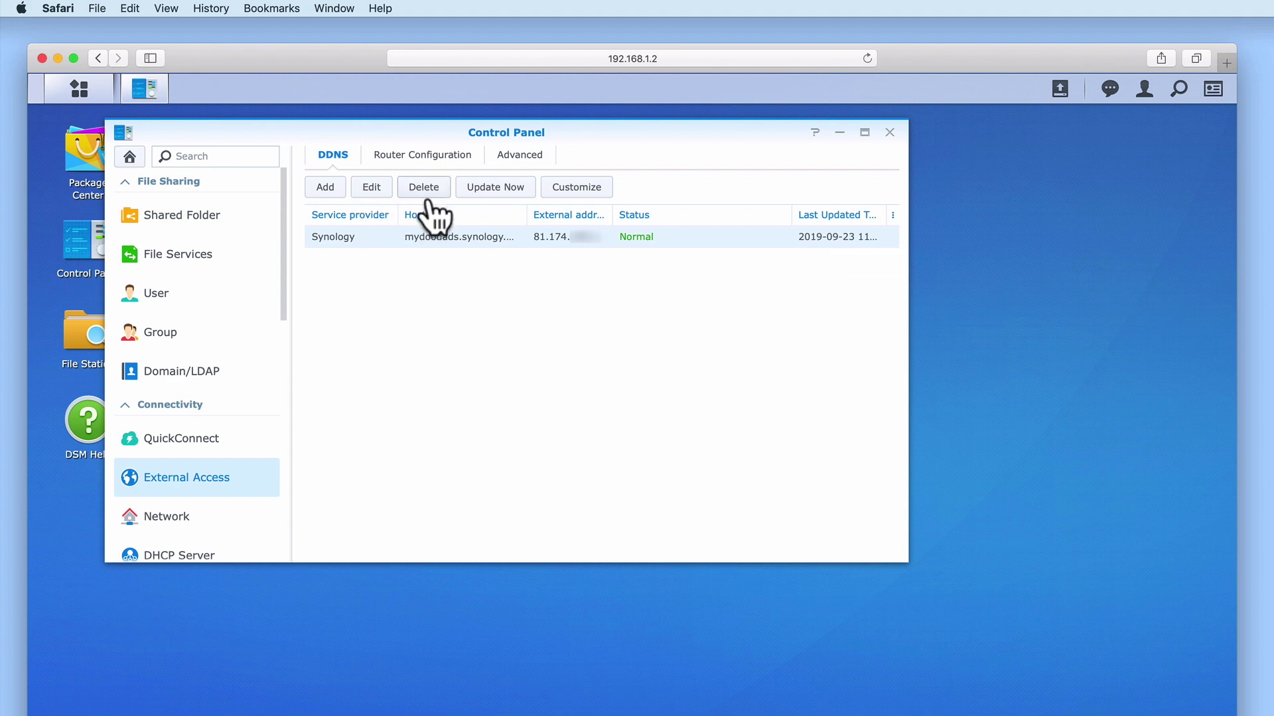
pyautogui.click(590, 188)
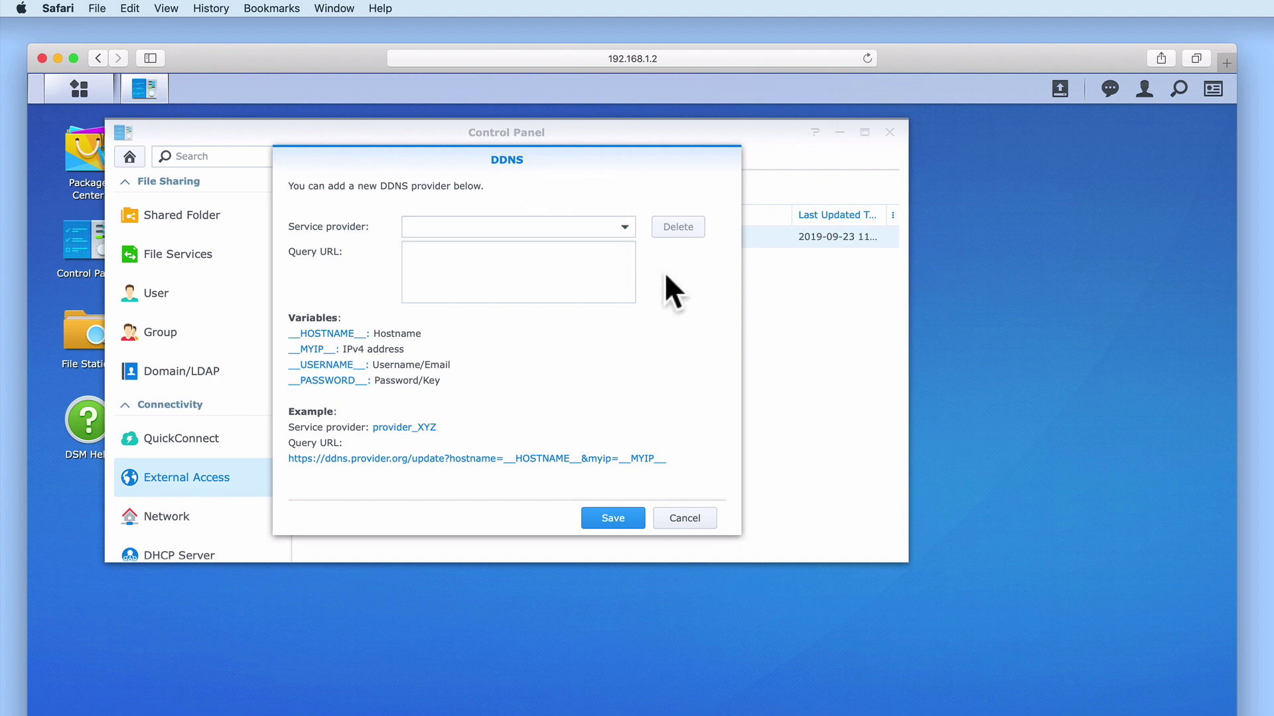
pyautogui.click(695, 522)
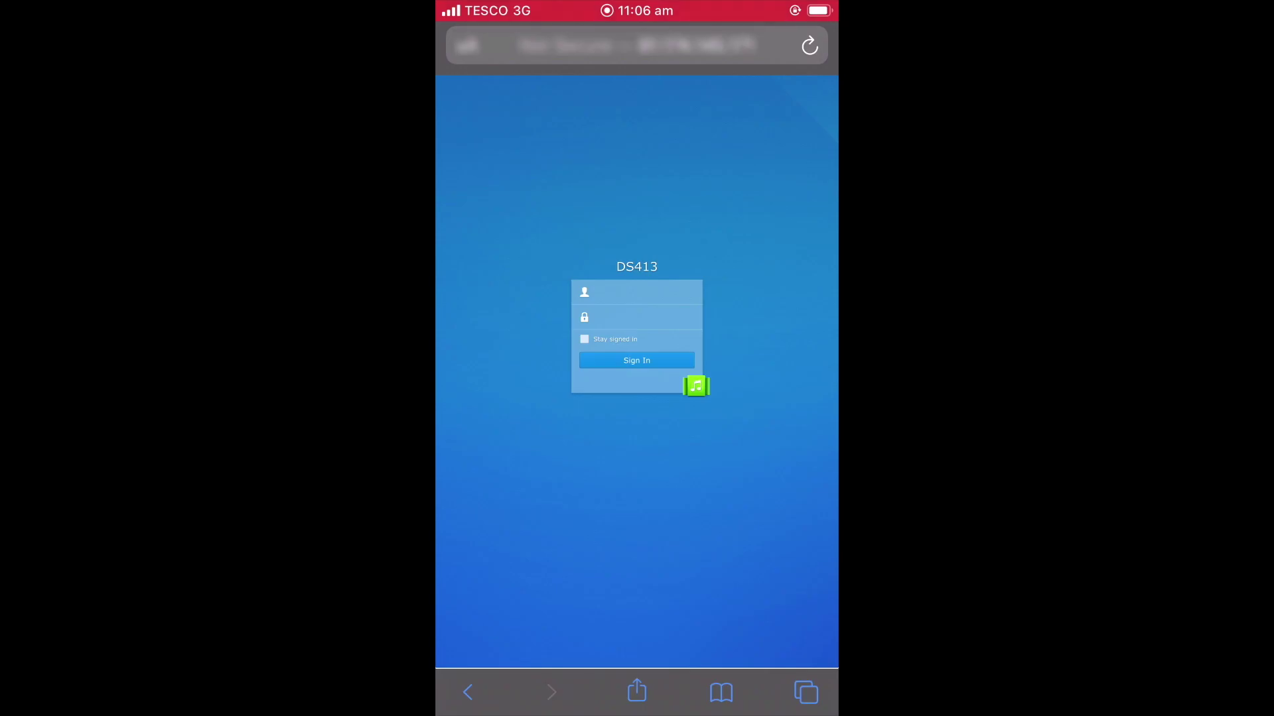
# Load mydoodads.synology.me in Safari to reach the DS413 sign-in page remotely
pyautogui.click(637, 45)
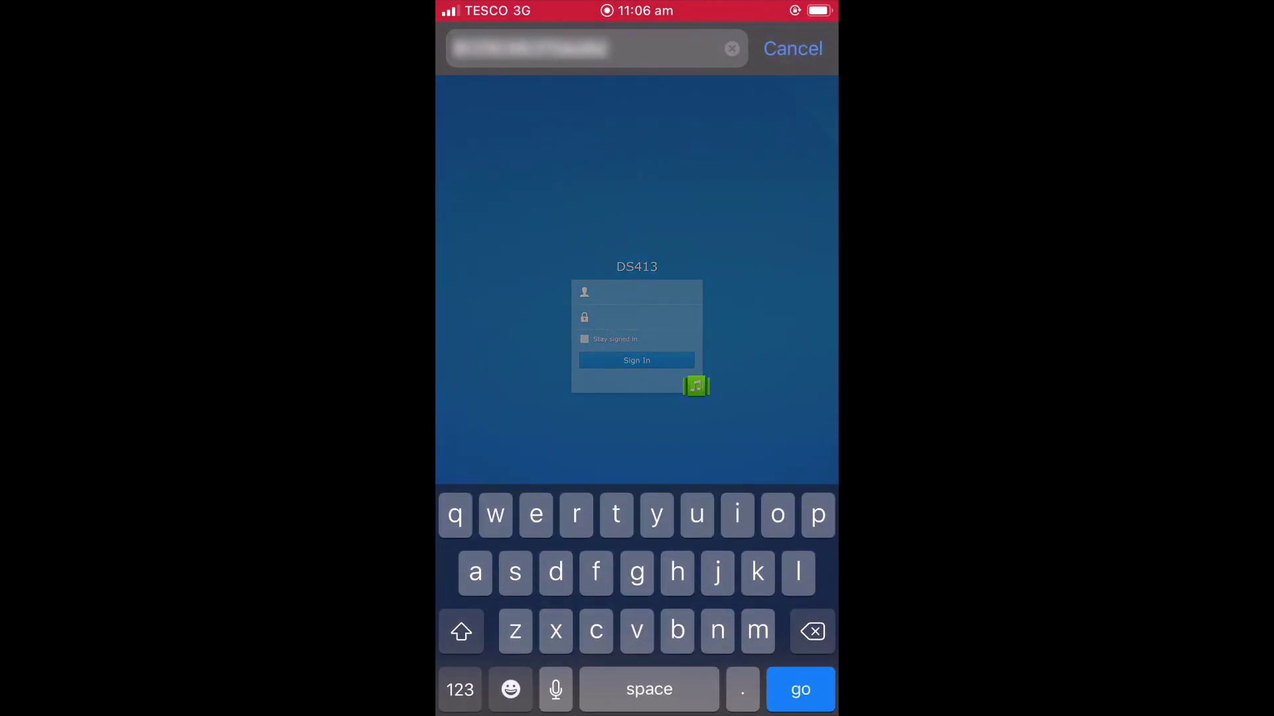
pyautogui.write('mydoodads.')
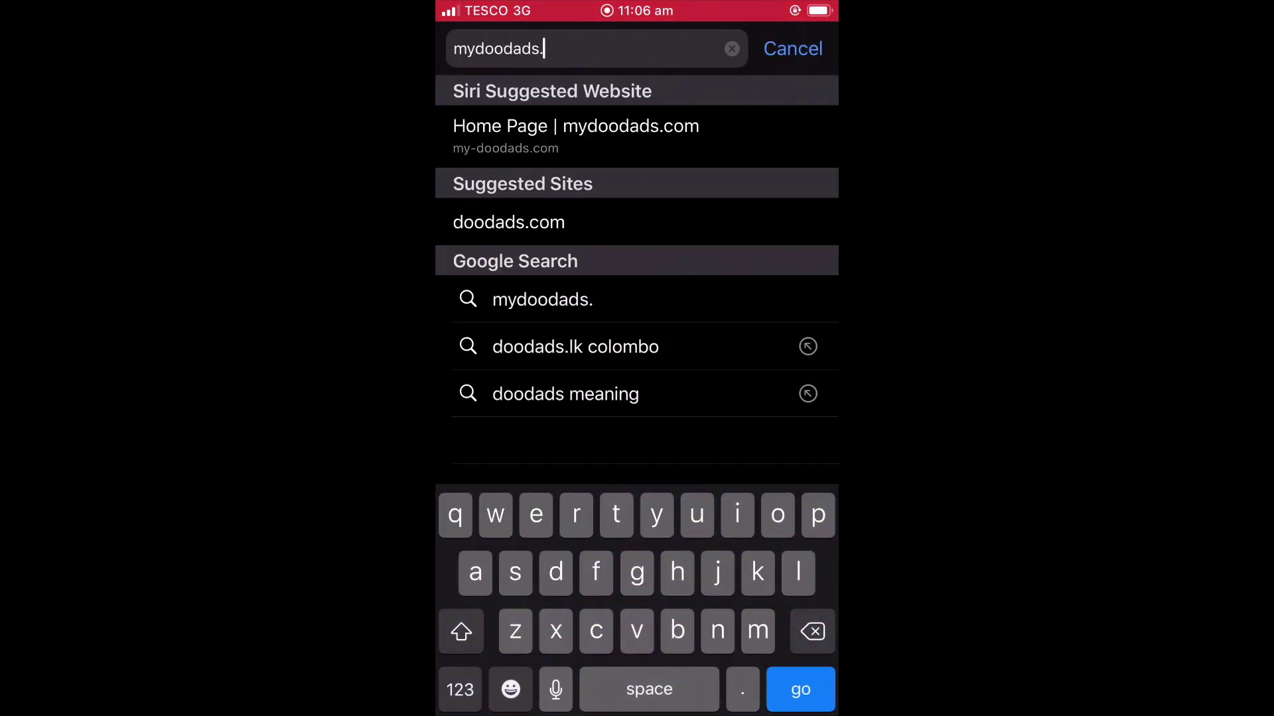
pyautogui.write('synology')
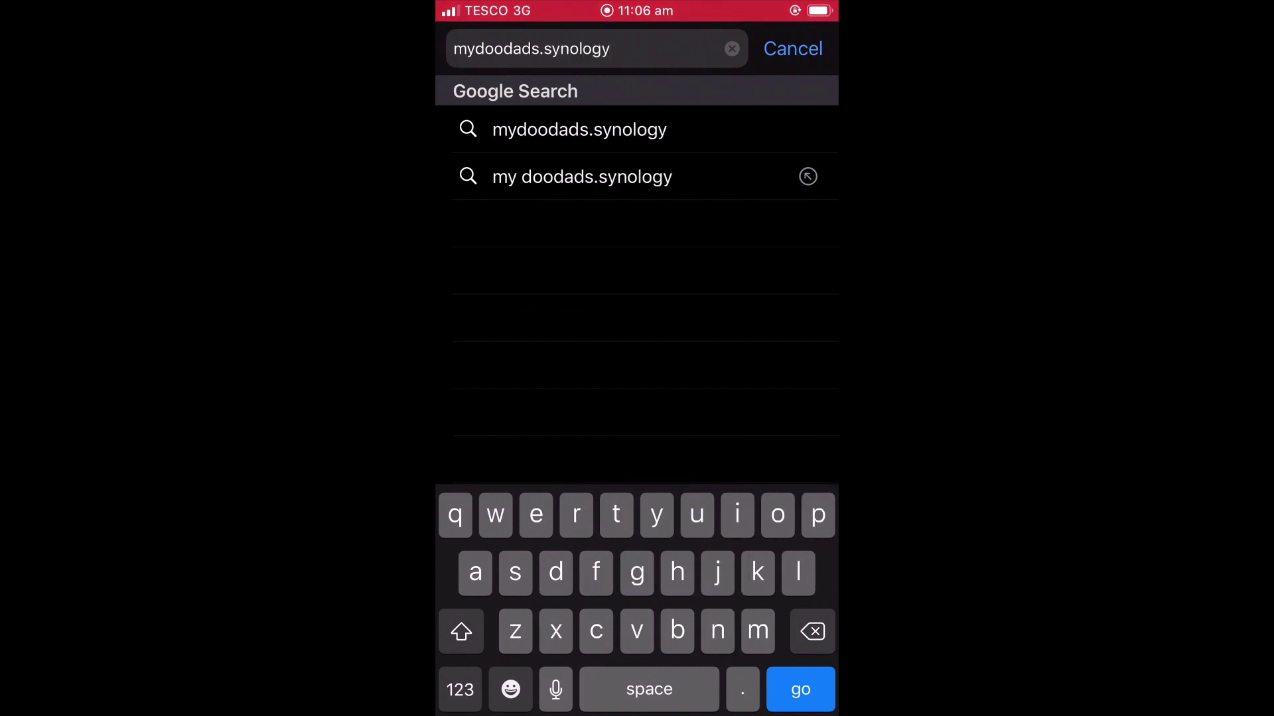
pyautogui.write('.me')
pyautogui.press('Return')
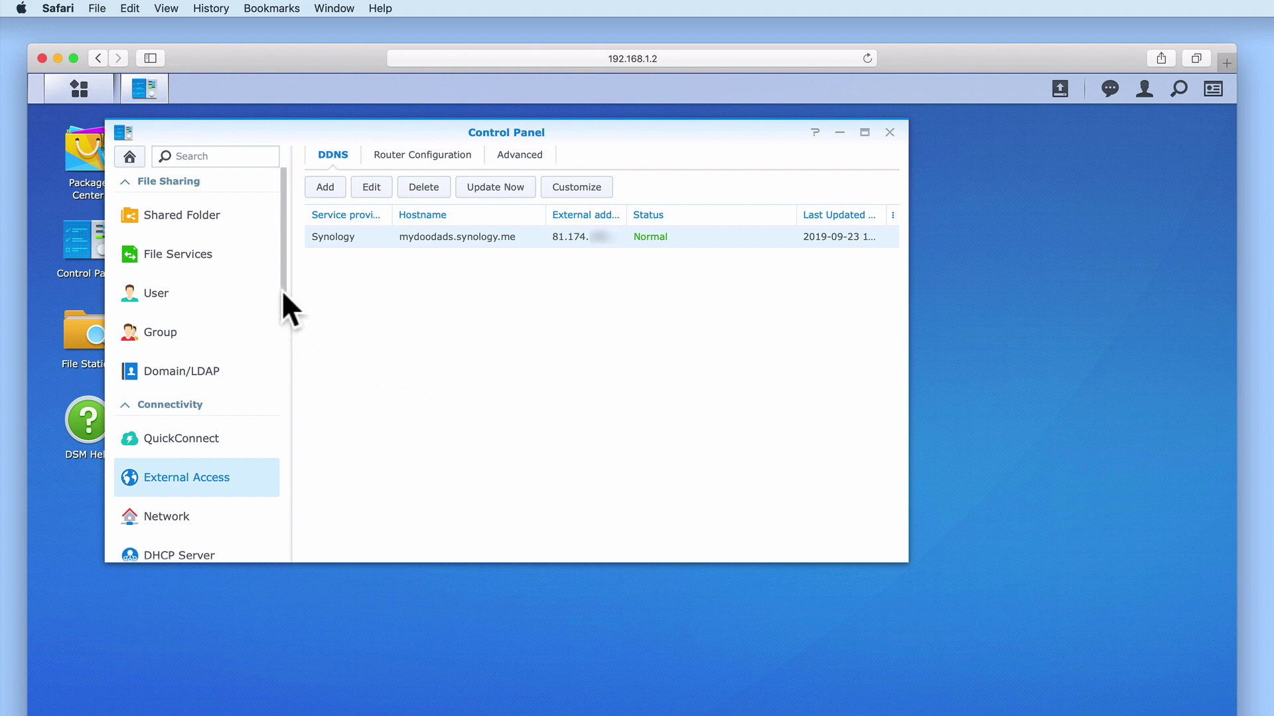
# Inspect the mydoodads.synology.me Let's Encrypt certificate details under Security's Certificate list
pyautogui.scroll(-3, 284, 319)
pyautogui.scroll(-4, 289, 352)
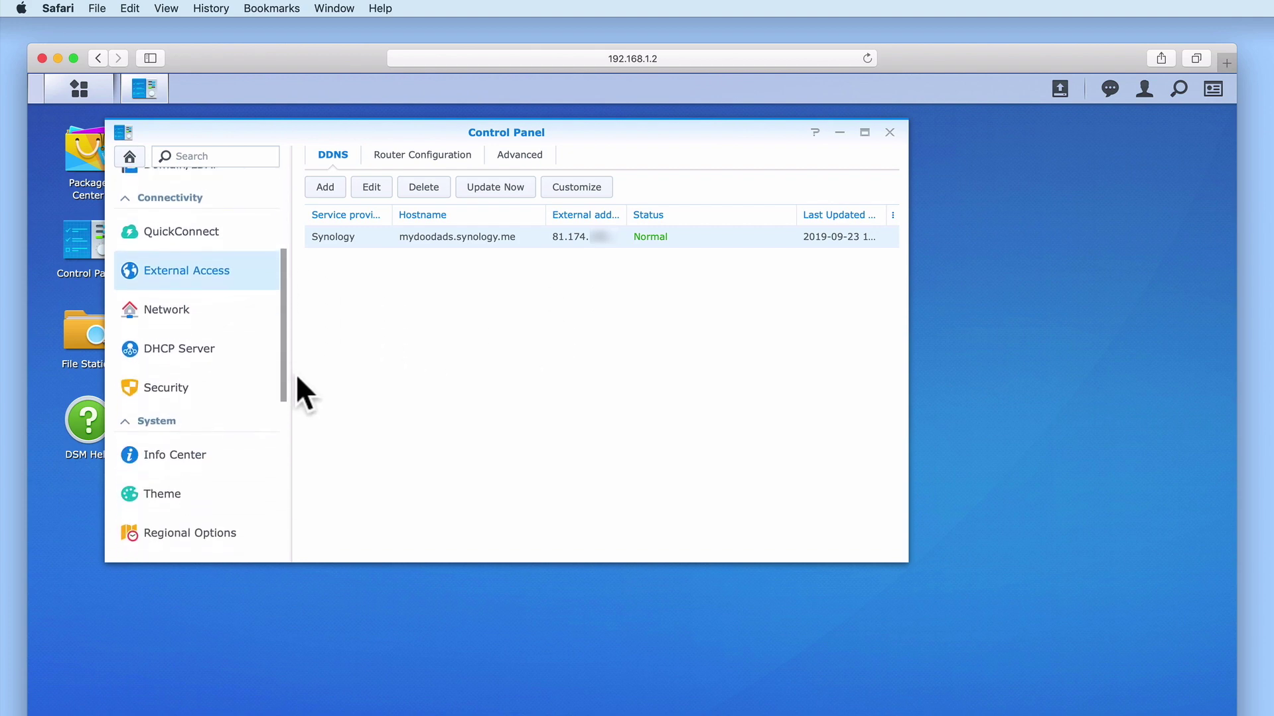
pyautogui.click(208, 381)
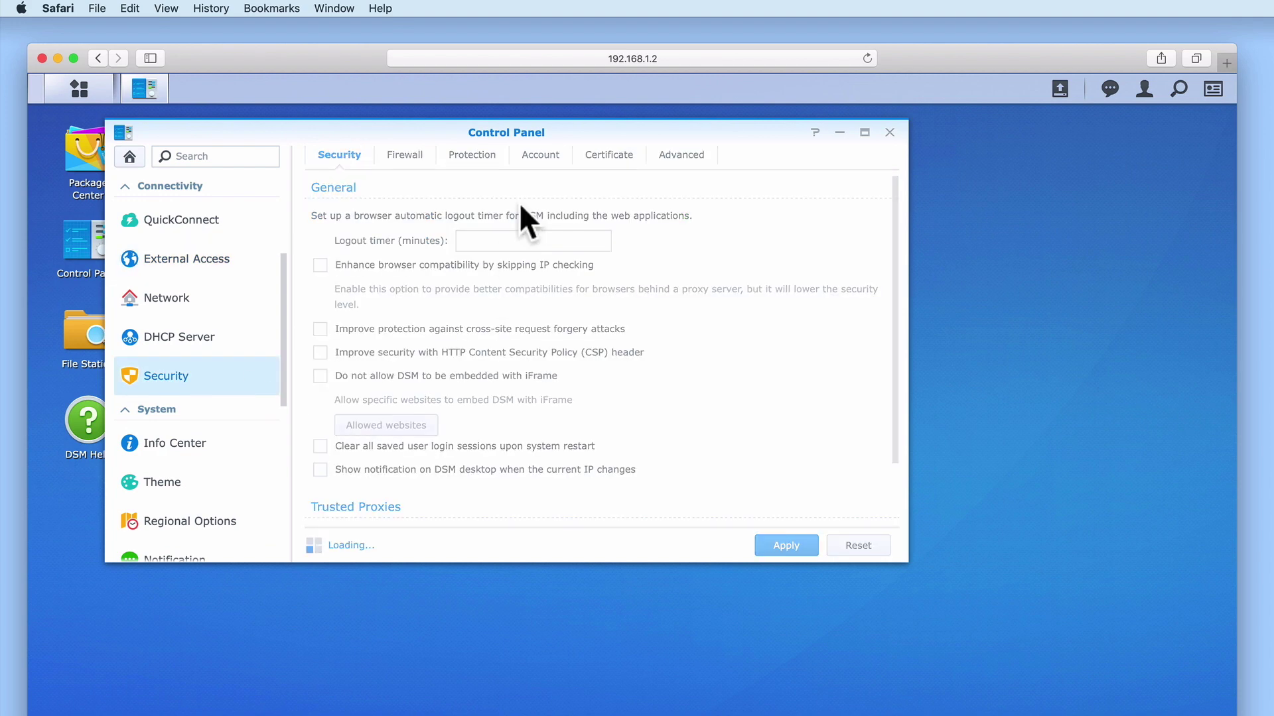
pyautogui.click(610, 163)
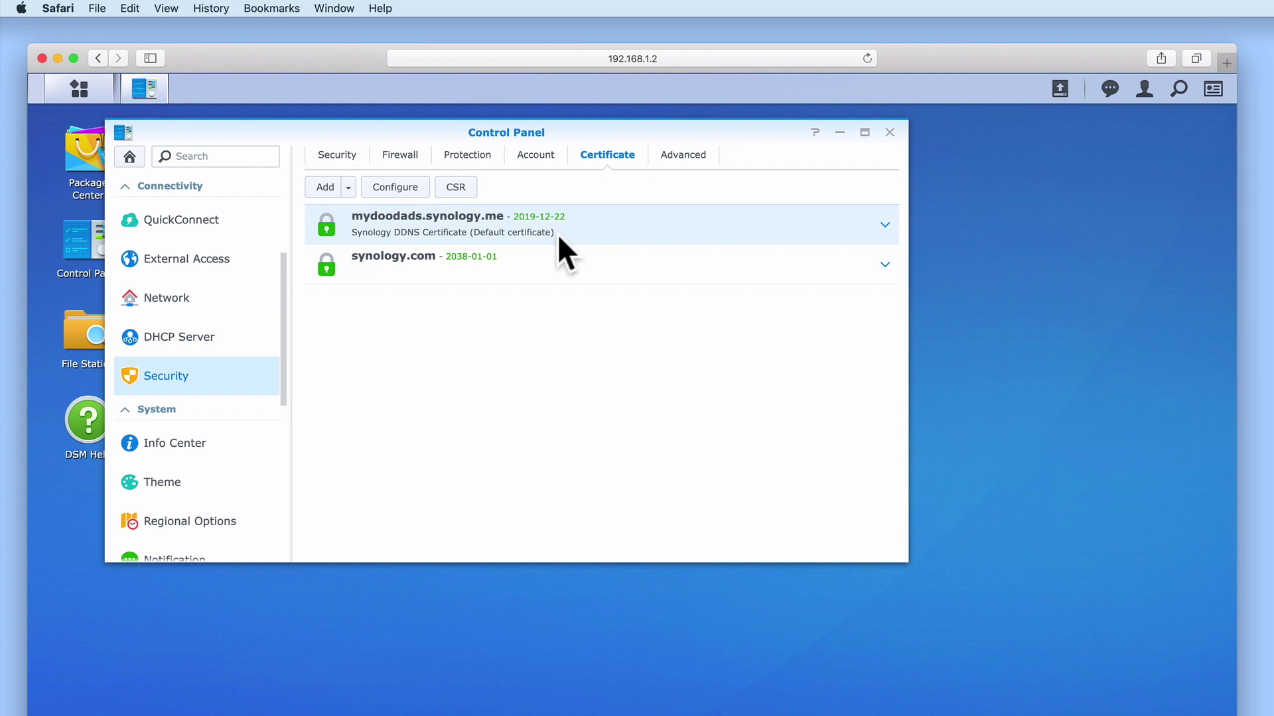
pyautogui.click(885, 226)
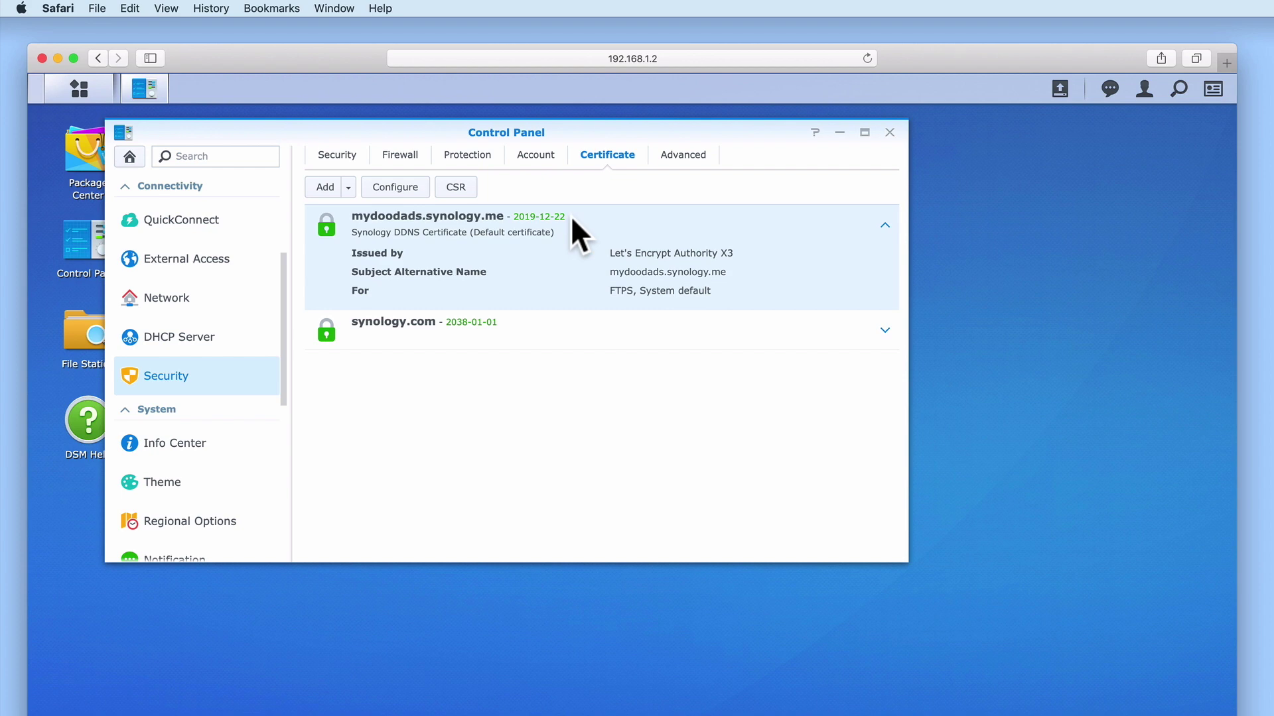
pyautogui.click(885, 227)
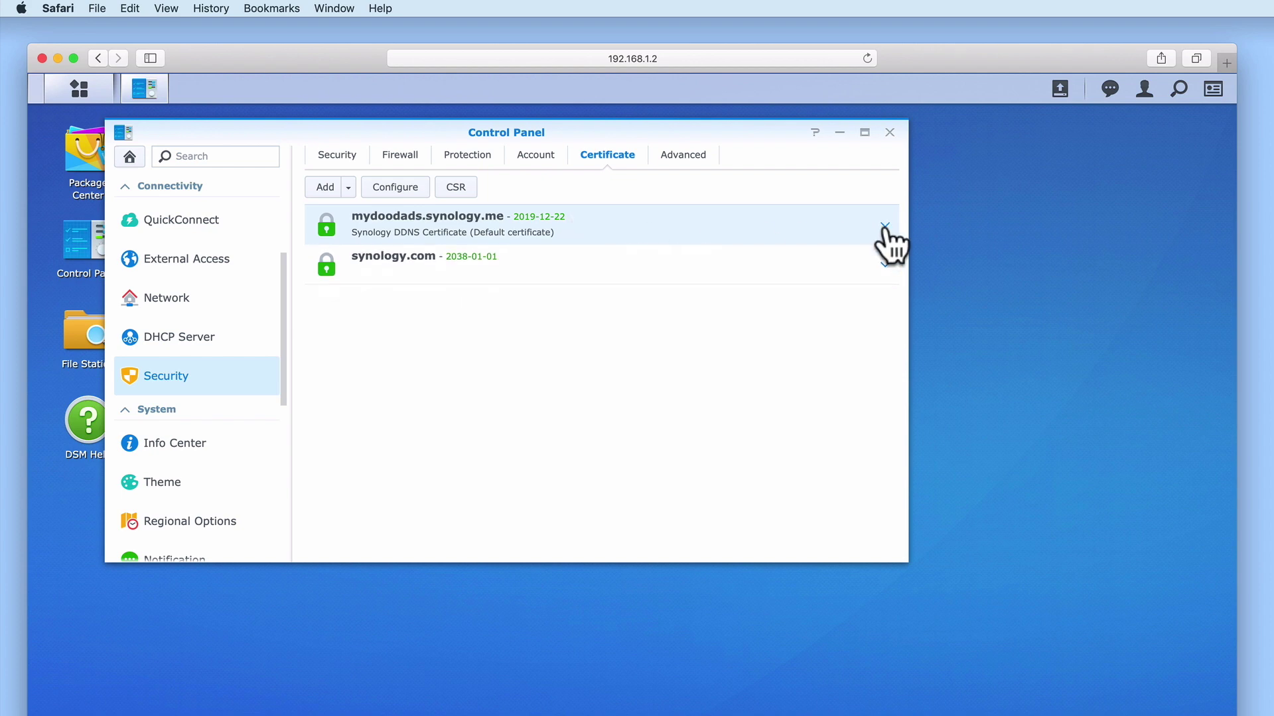
# Save router forwarding for ports 5001, 443 and 9025-9040, overwriting the router's existing rules
pyautogui.click(224, 276)
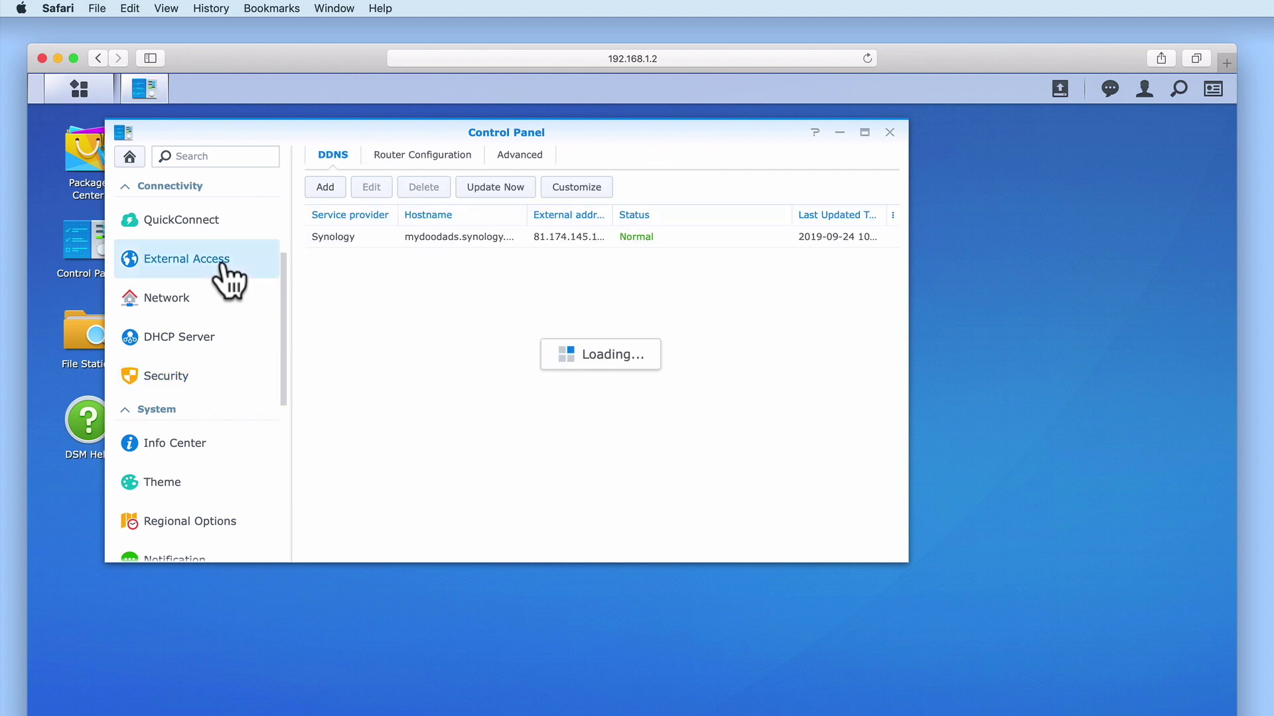
pyautogui.click(421, 158)
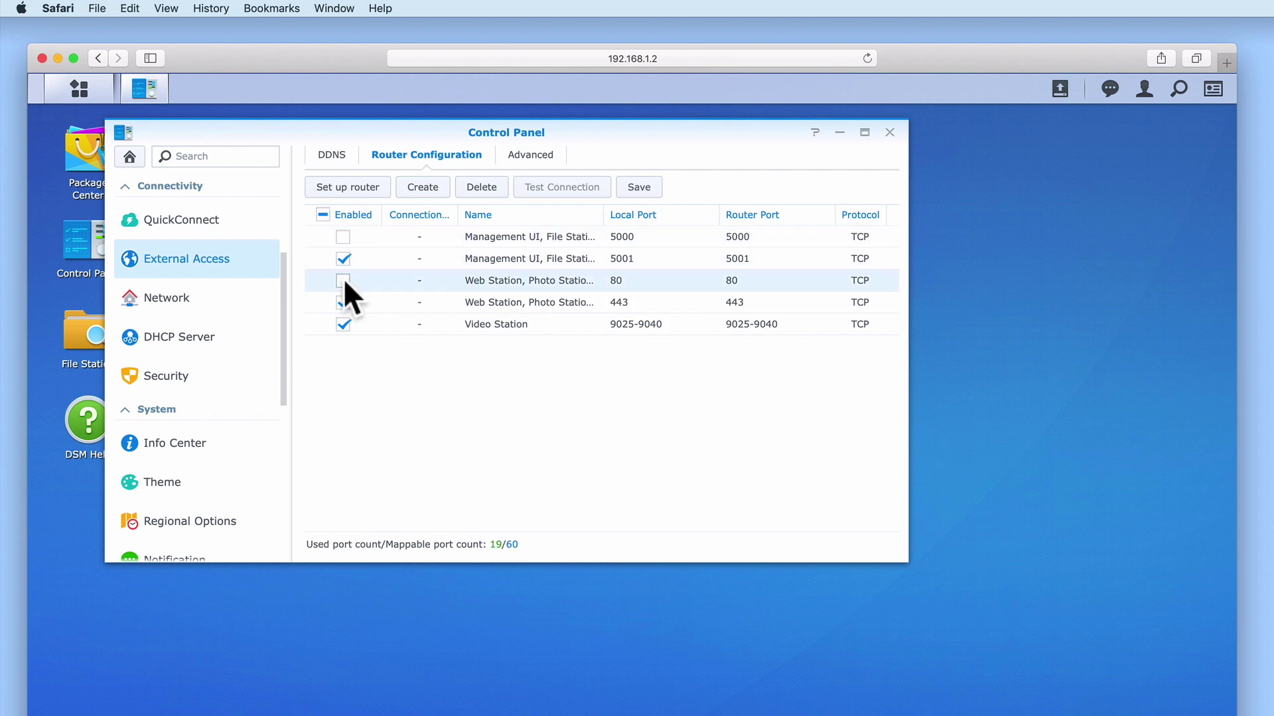
pyautogui.click(657, 194)
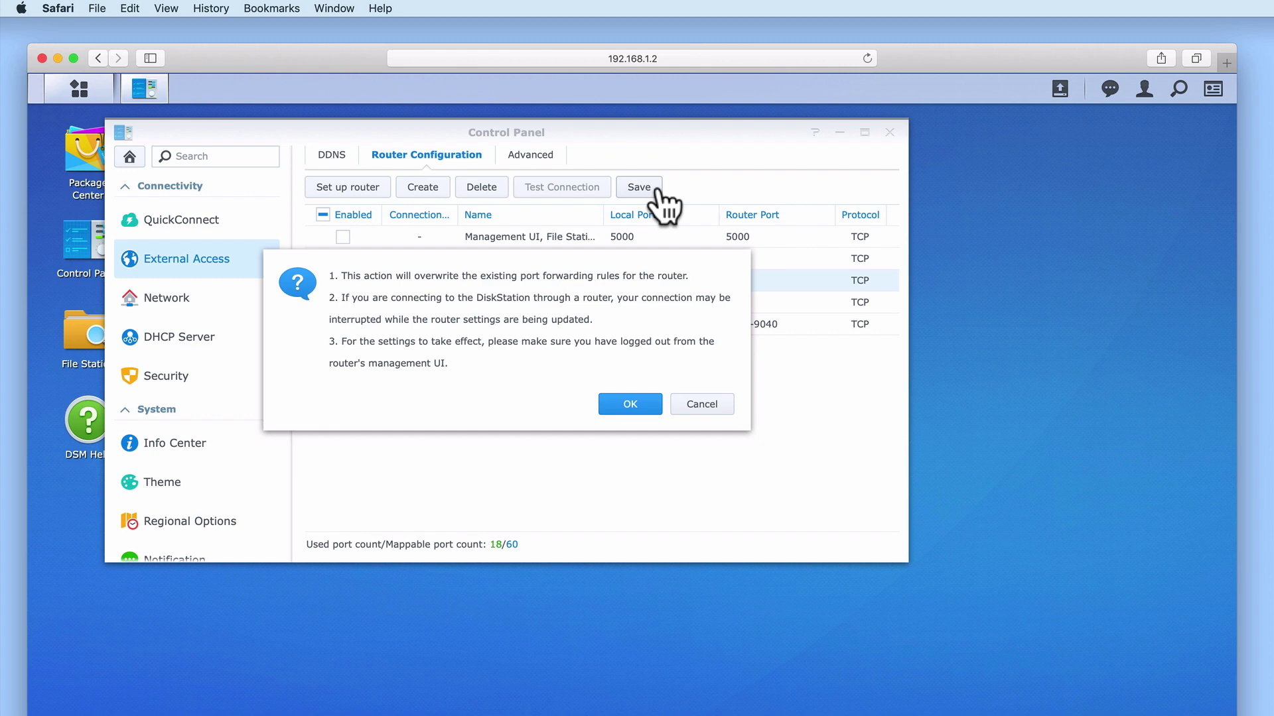
pyautogui.click(630, 404)
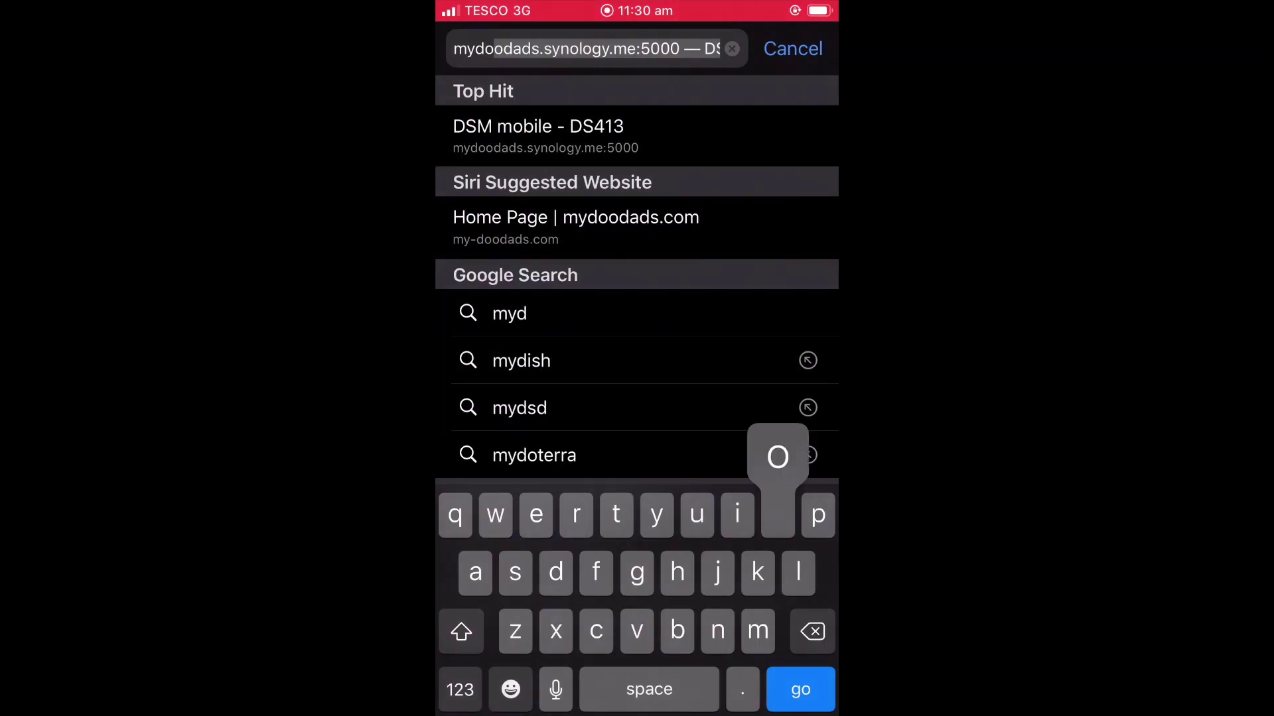
# Load mydoodads.synology.me again to reach the DS413 sign-in page
pyautogui.write('oodads.syno')
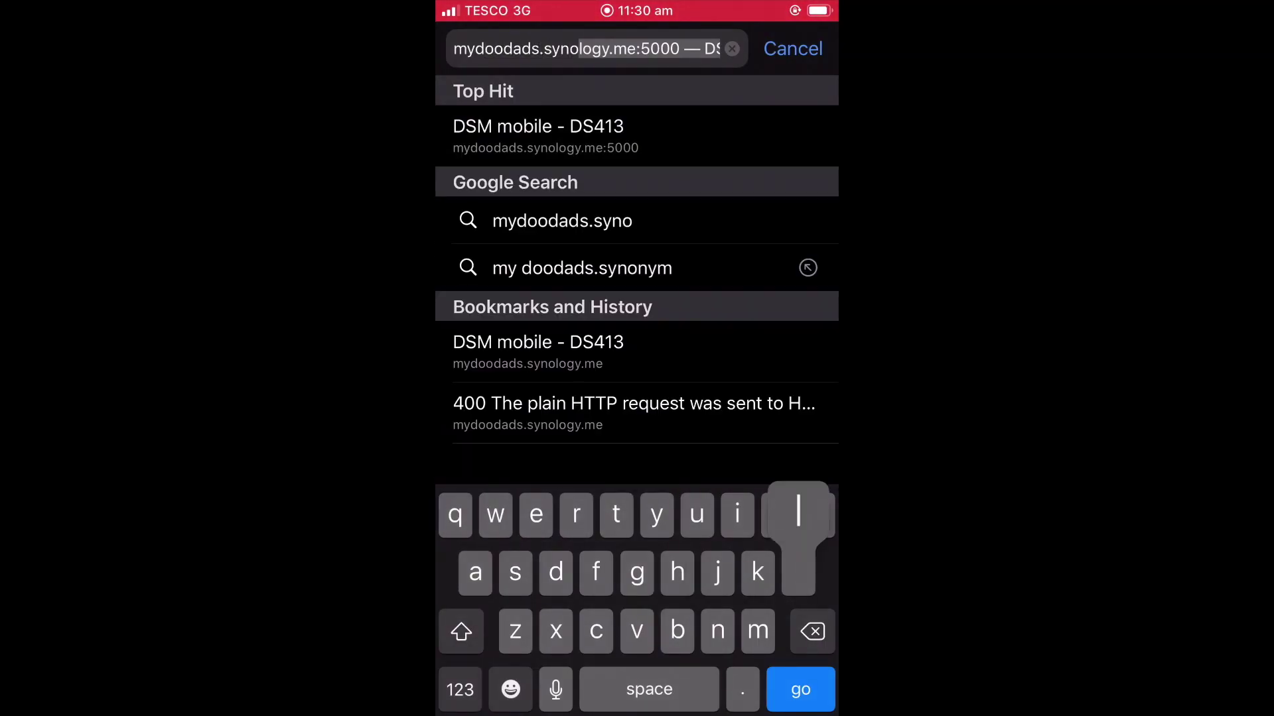
pyautogui.write('logy.me')
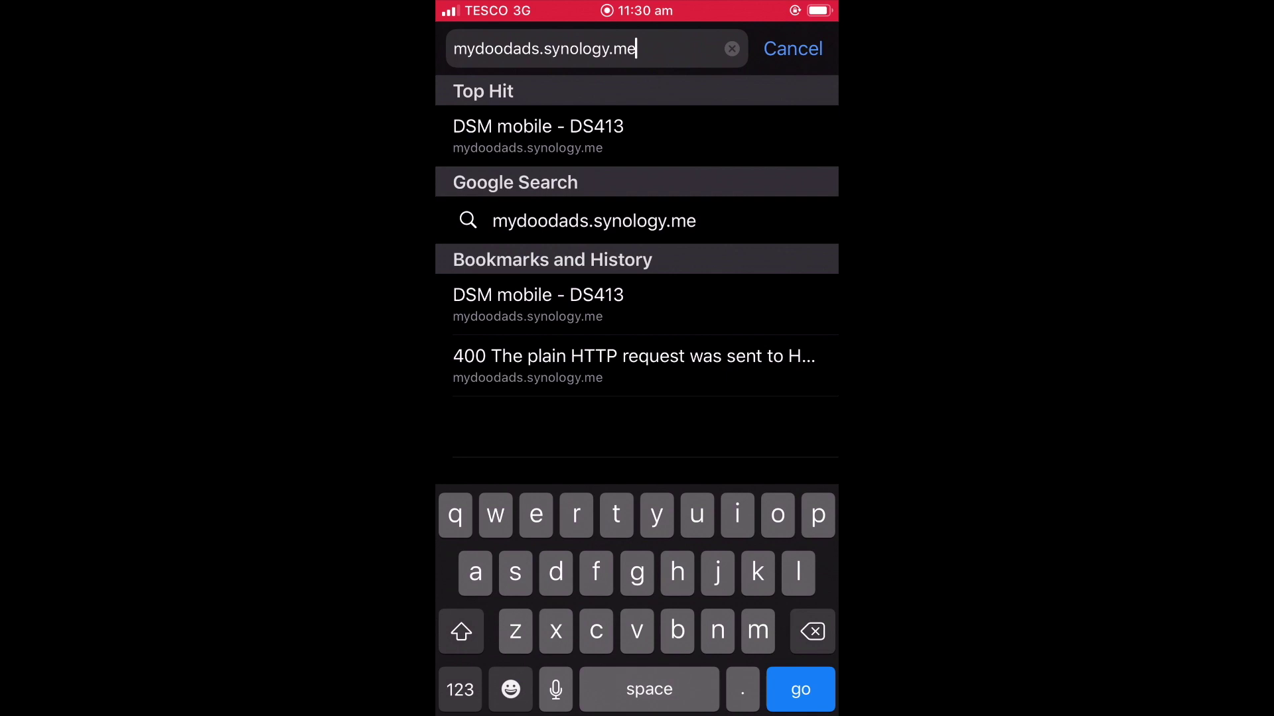
pyautogui.press('Return')
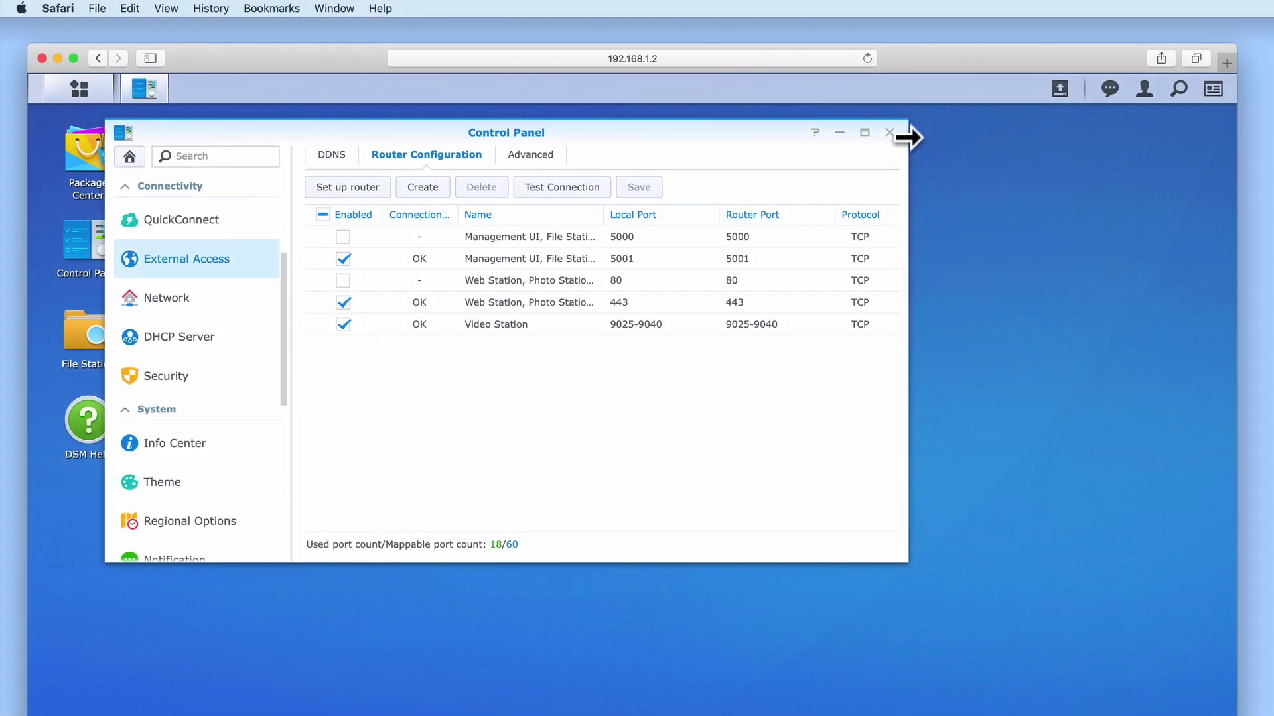
# Close the Control Panel and log out of the DSM account
pyautogui.click(889, 133)
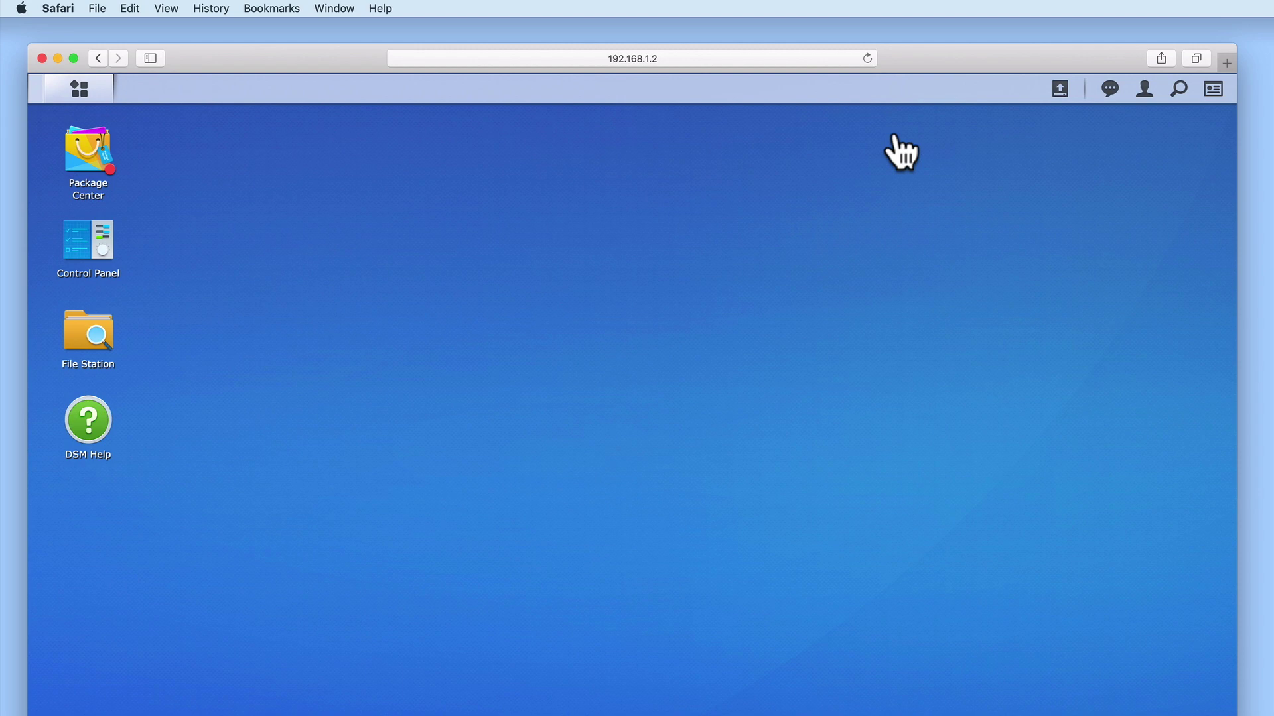
pyautogui.click(1145, 92)
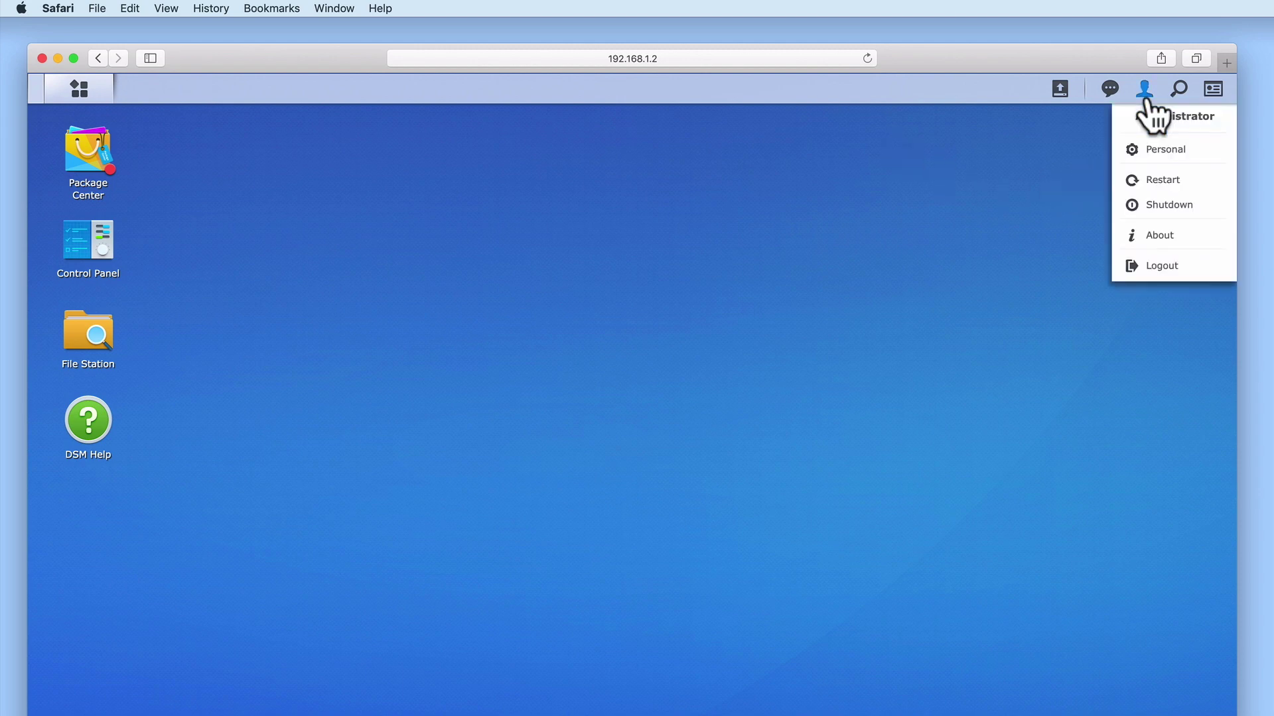
pyautogui.click(1153, 269)
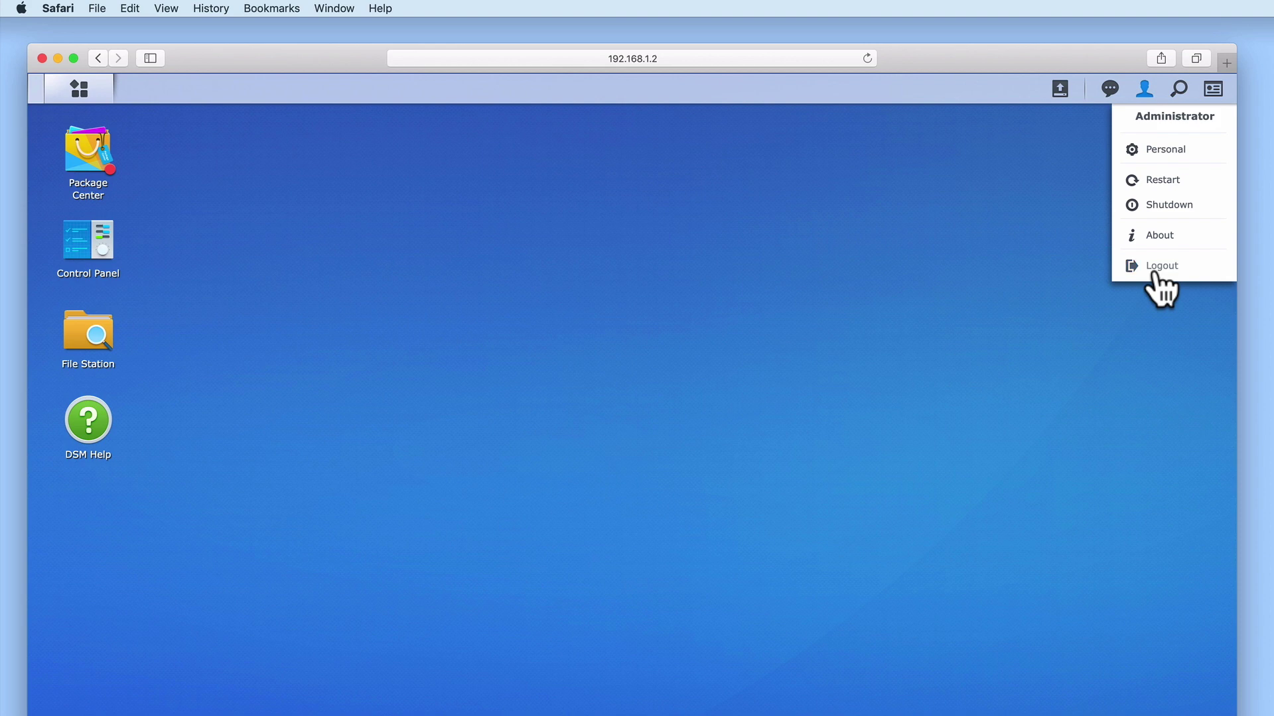